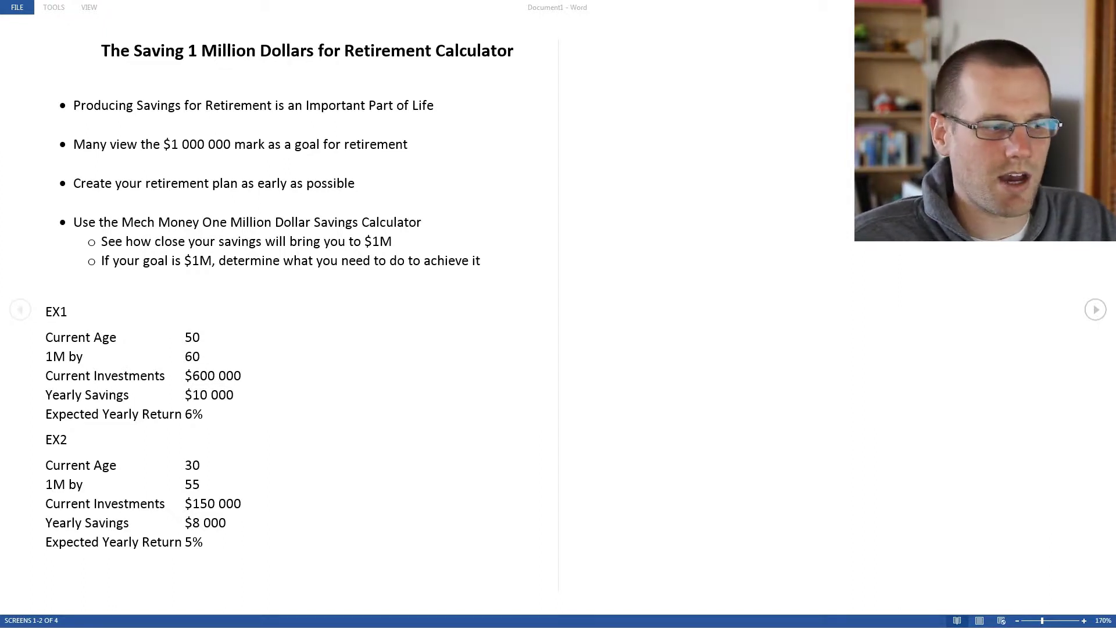
Step: Switch to the browser and open the One Million Dollar Savings Calculator on the Mech Money site
key("alt+Tab")
mouse_move(213, 225)
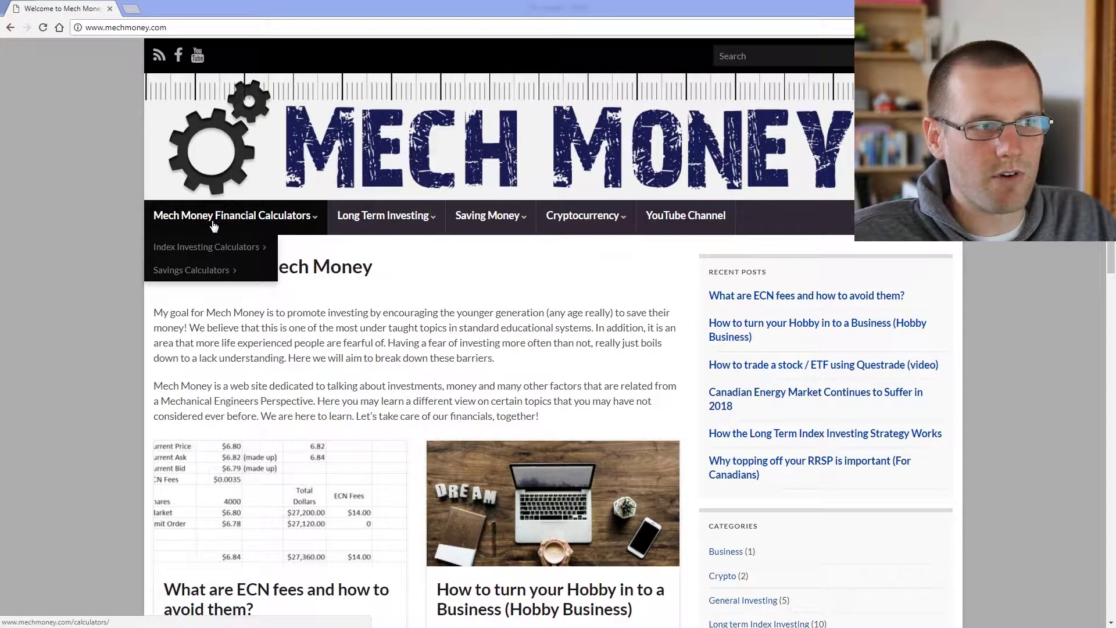
mouse_move(215, 270)
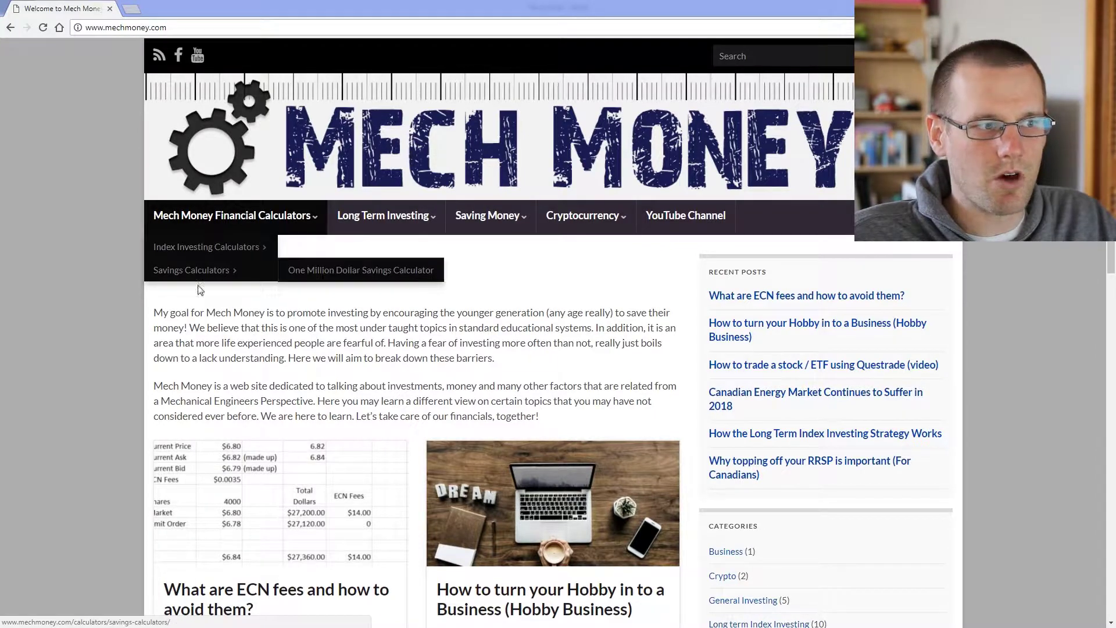
left_click(318, 272)
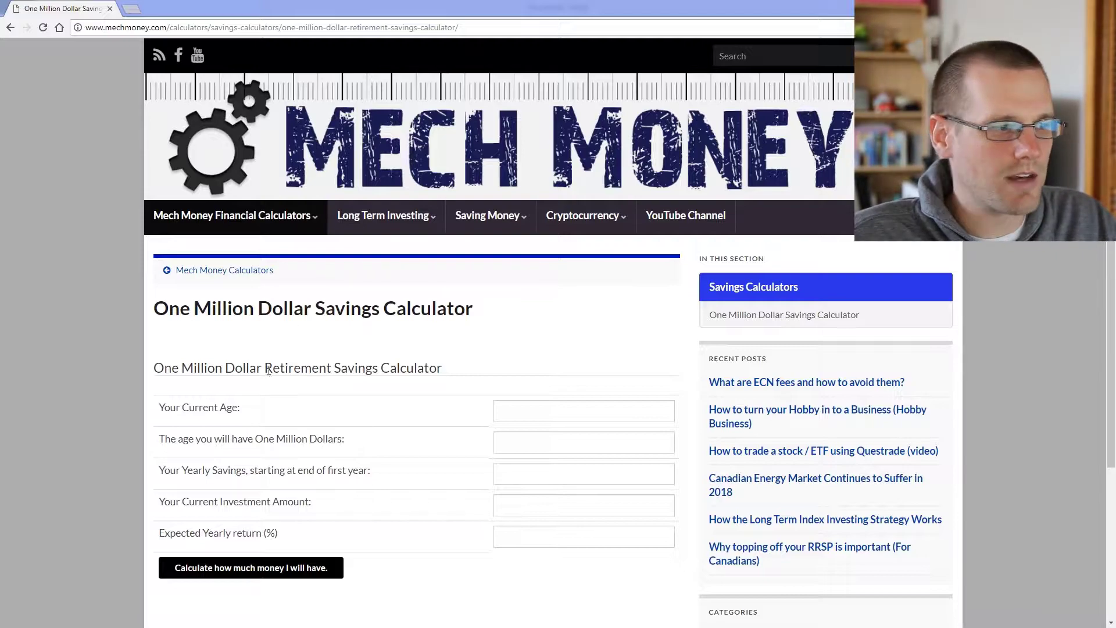
Step: Check the EX1 figures in the Word notes, and enter current age 50 and one-million-dollar age 60 in the calculator
key("alt+Tab")
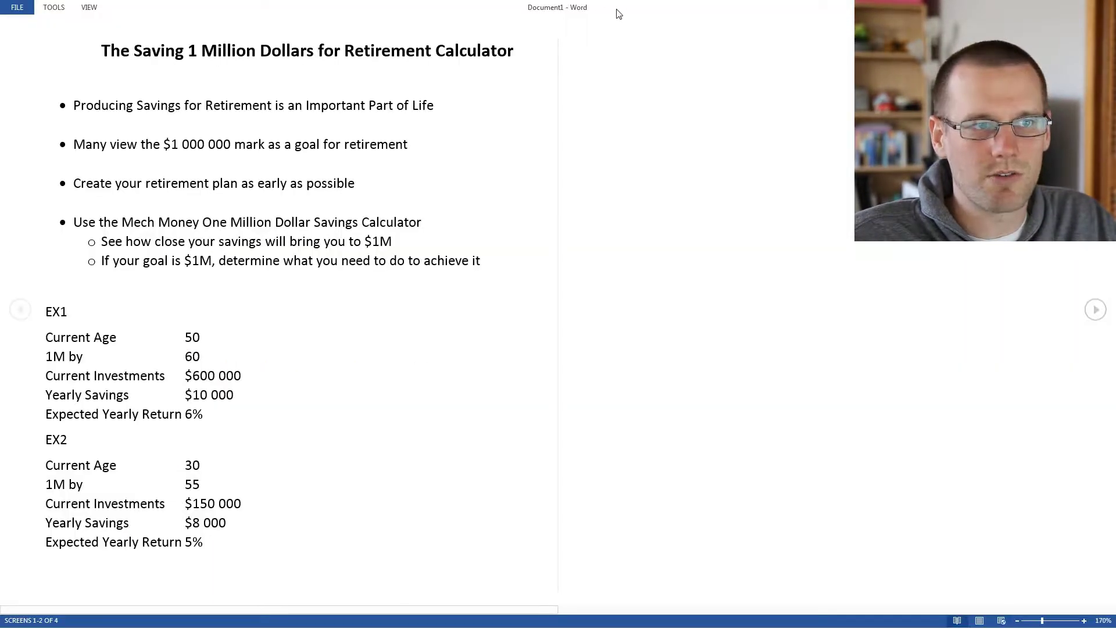
key("alt+Tab")
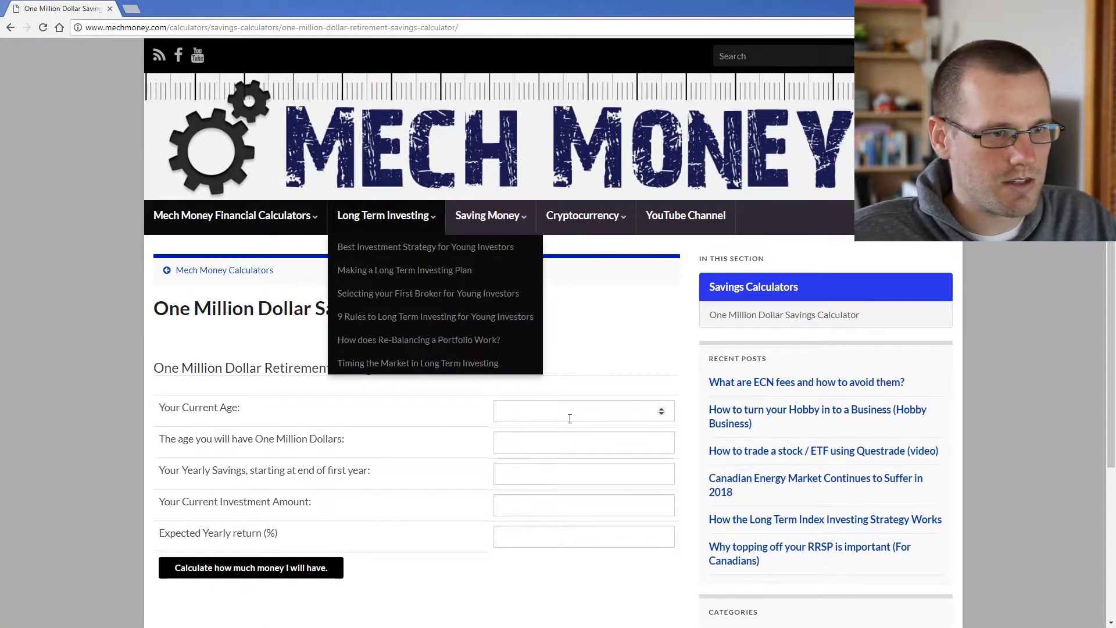
left_click(562, 410)
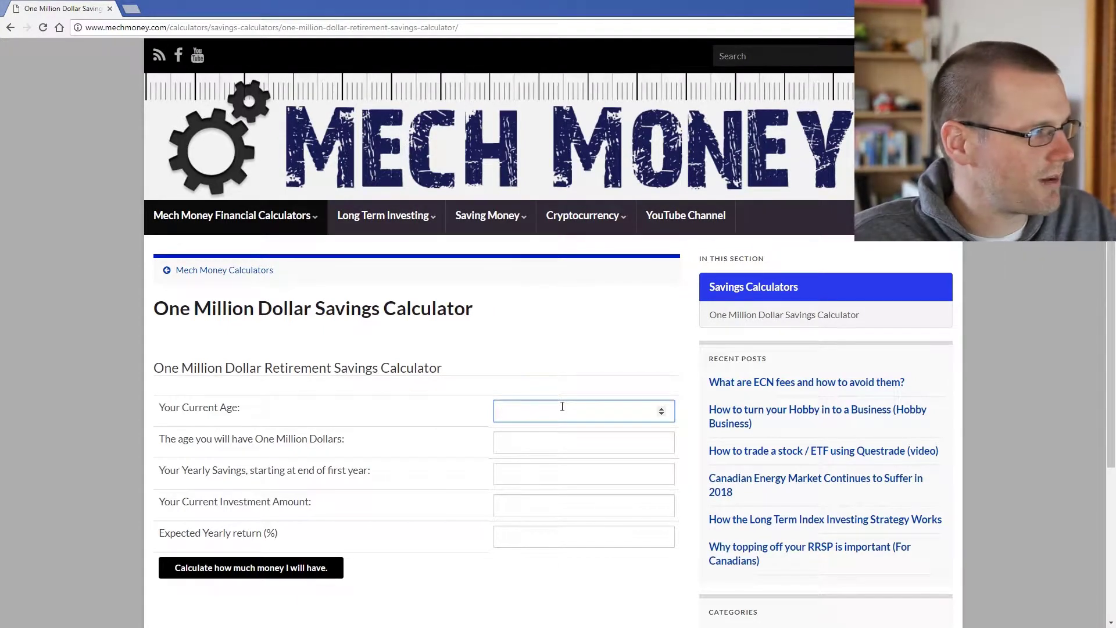
type("50")
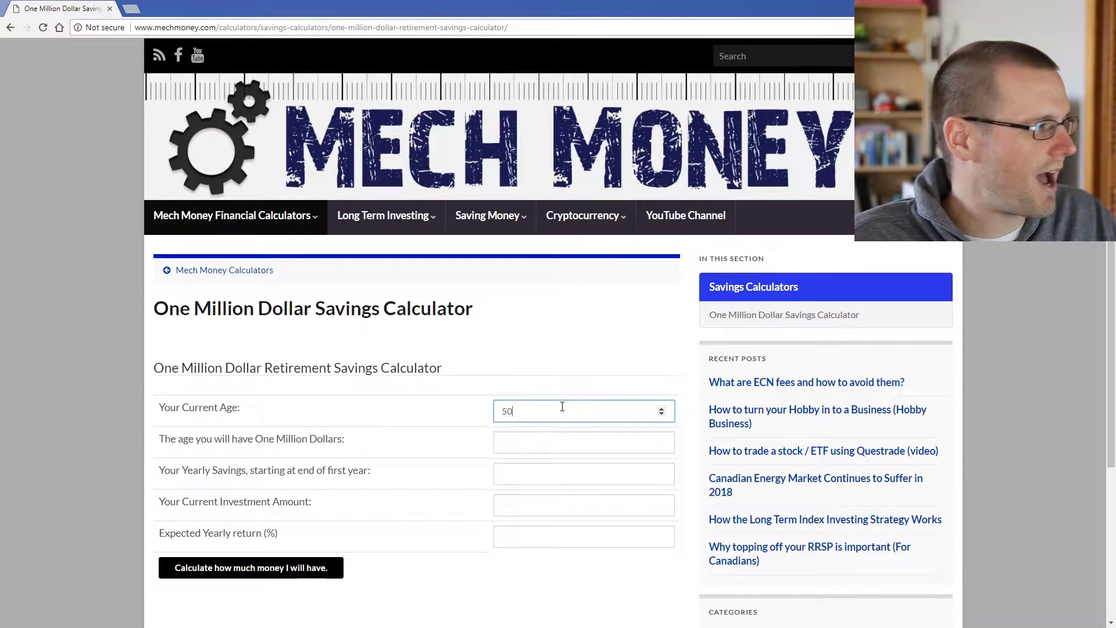
key("Tab")
type("60")
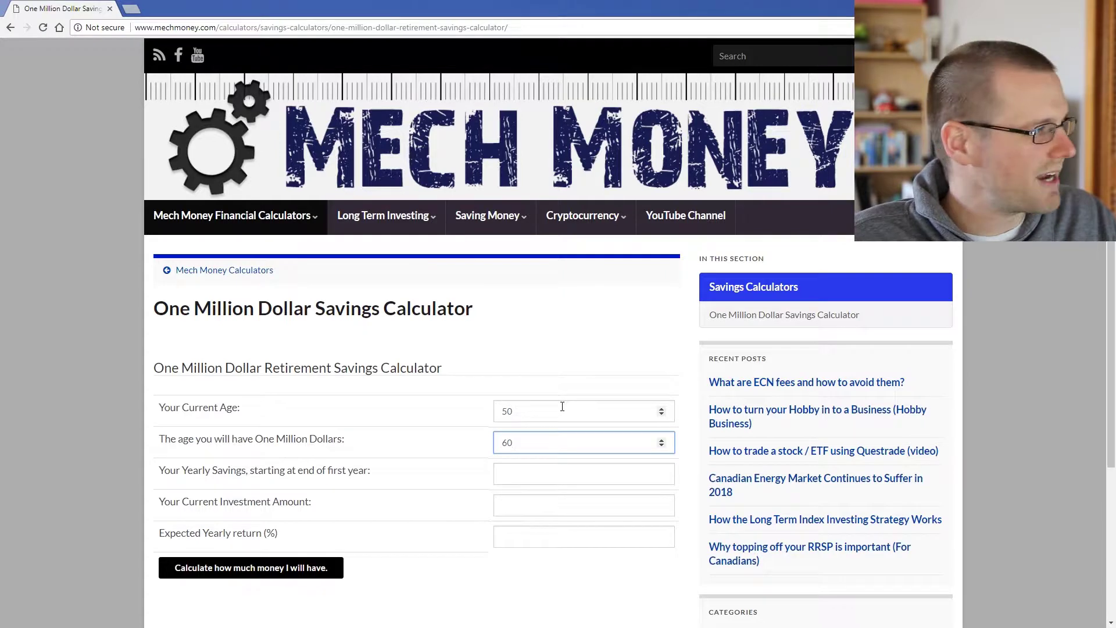
Step: Enter a current investment amount of 600000 and yearly savings of 10000
key("Tab")
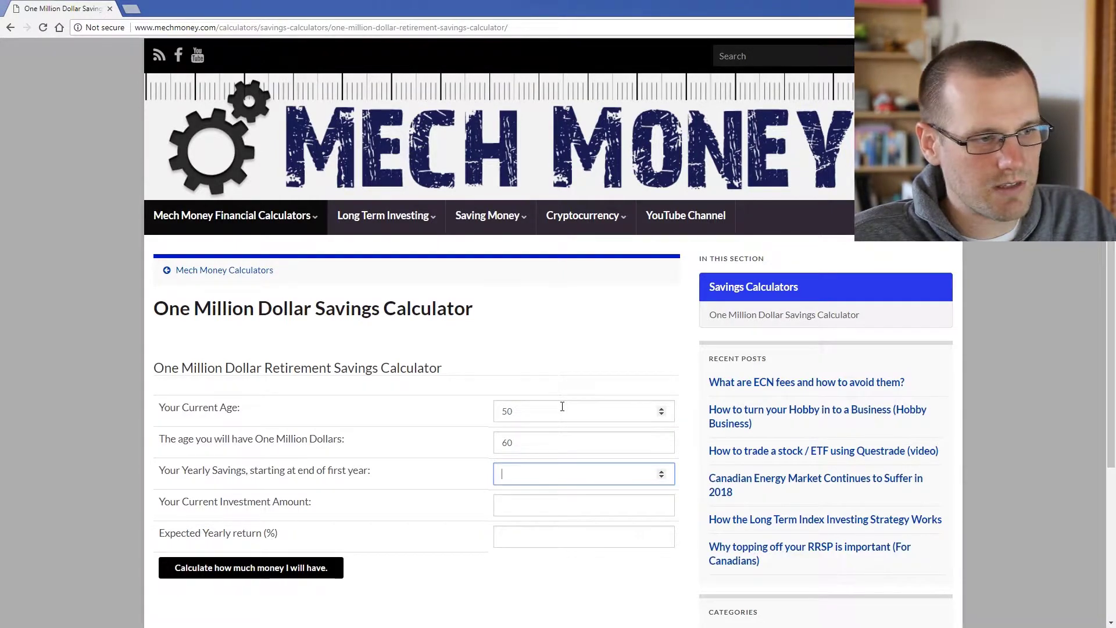
key("Tab")
type("600000")
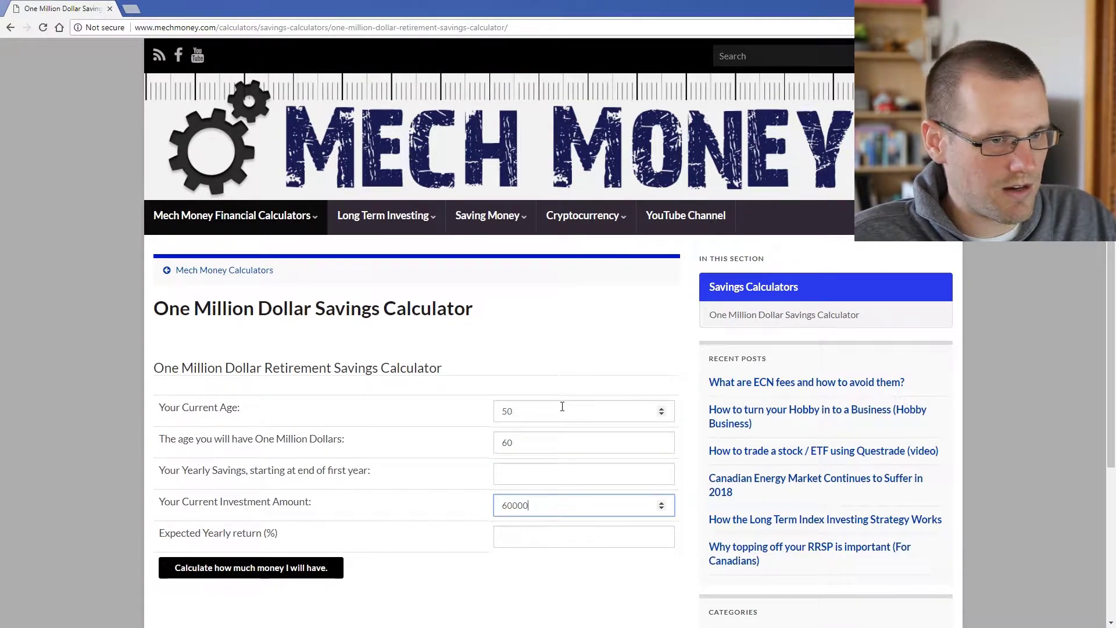
left_click(529, 475)
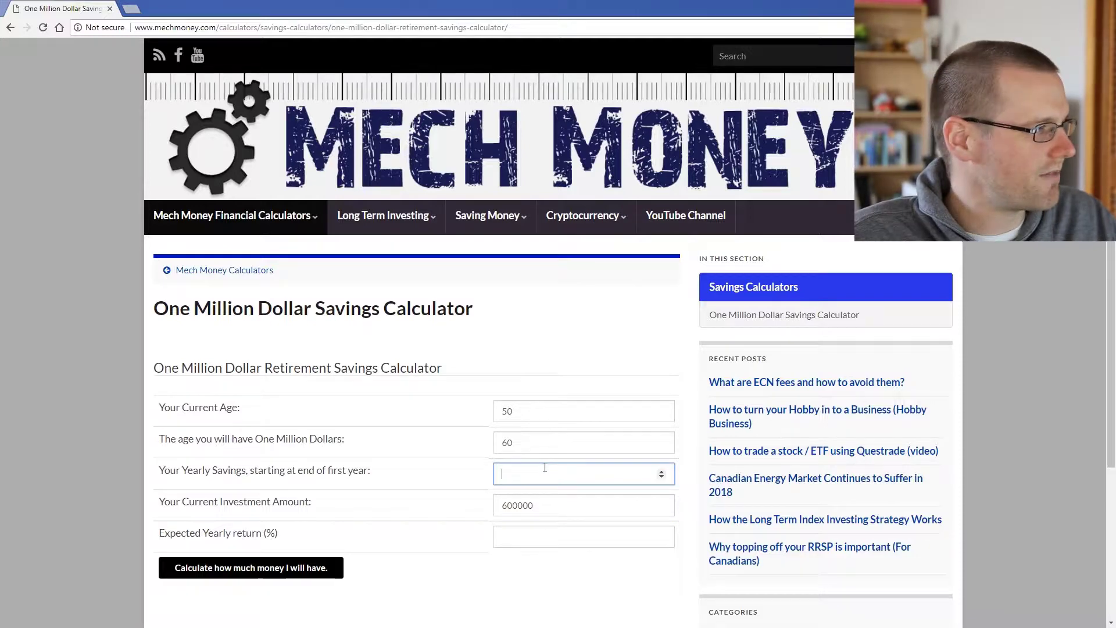
type("10000")
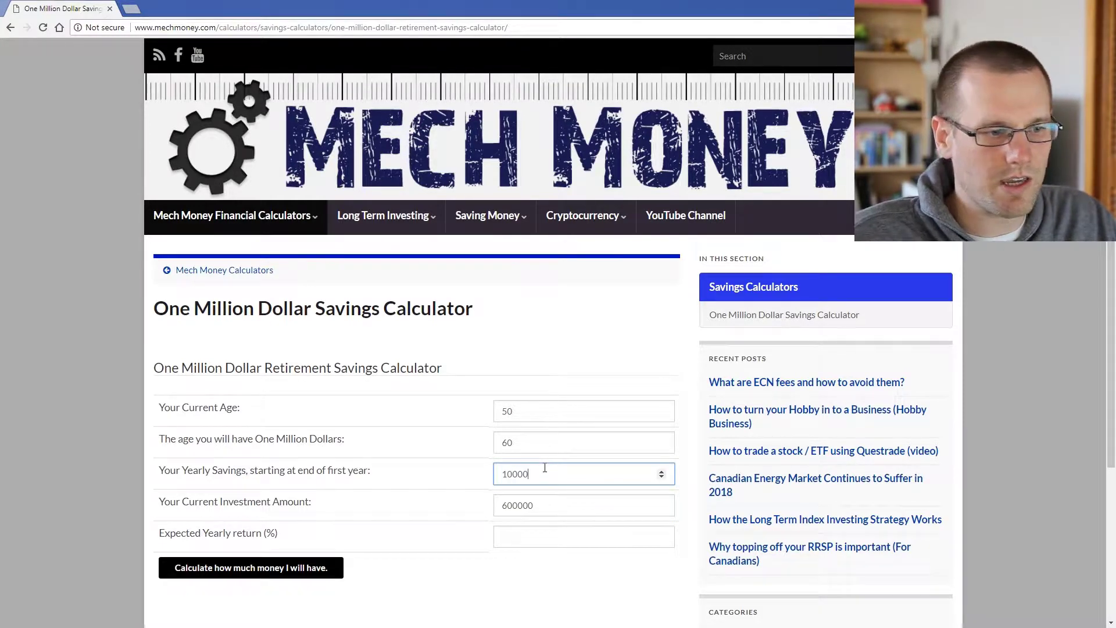
Step: Set the expected yearly return to 6% and calculate the savings for the first example
left_click(512, 543)
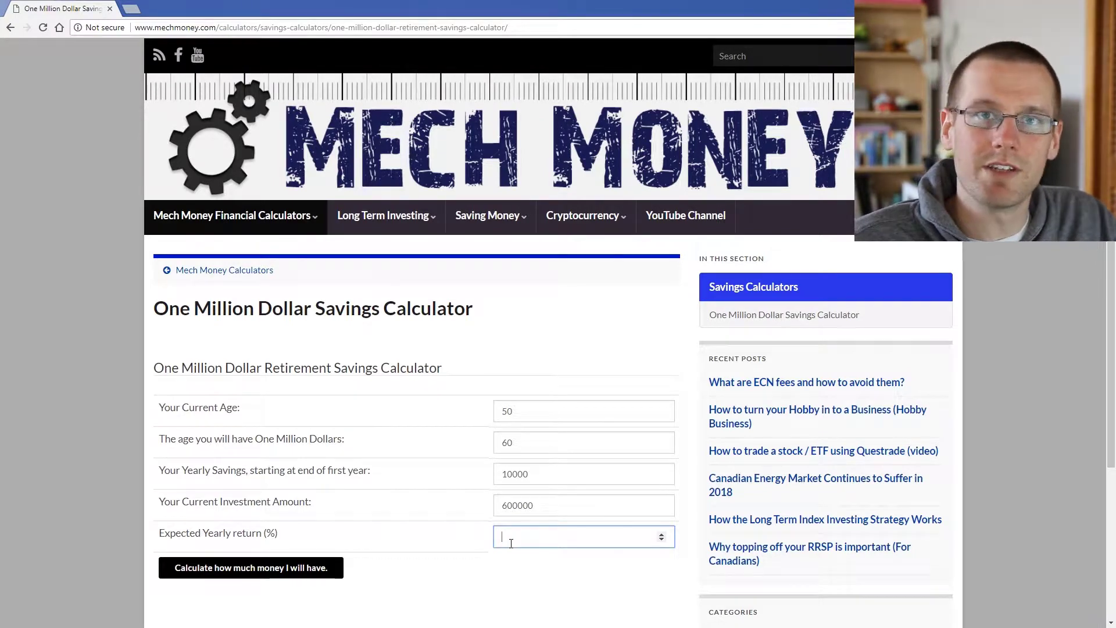
type("6")
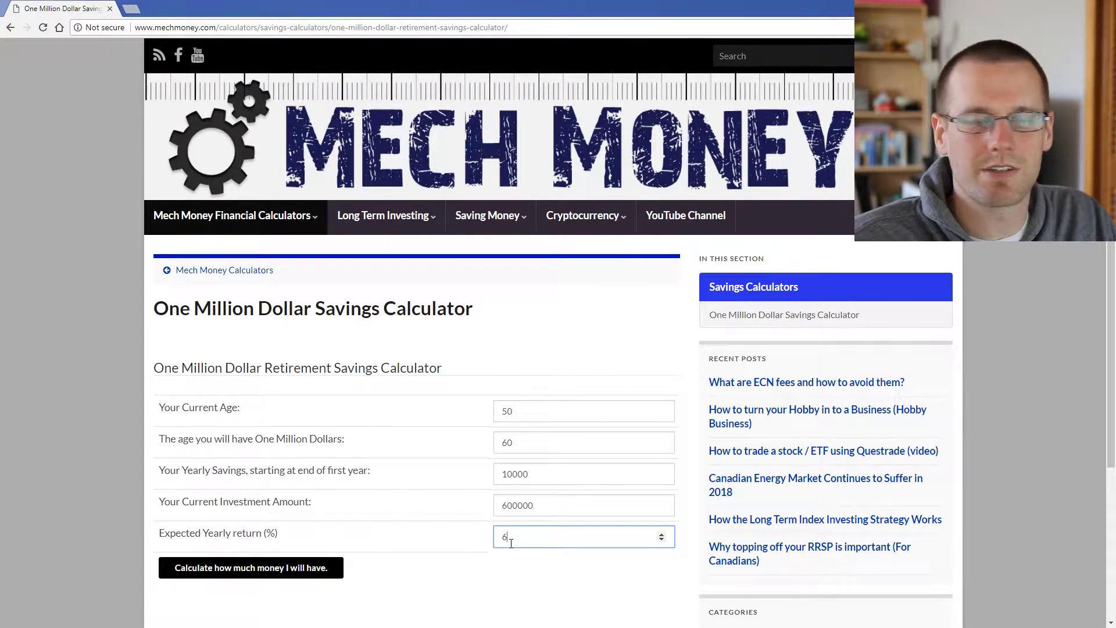
left_click(265, 575)
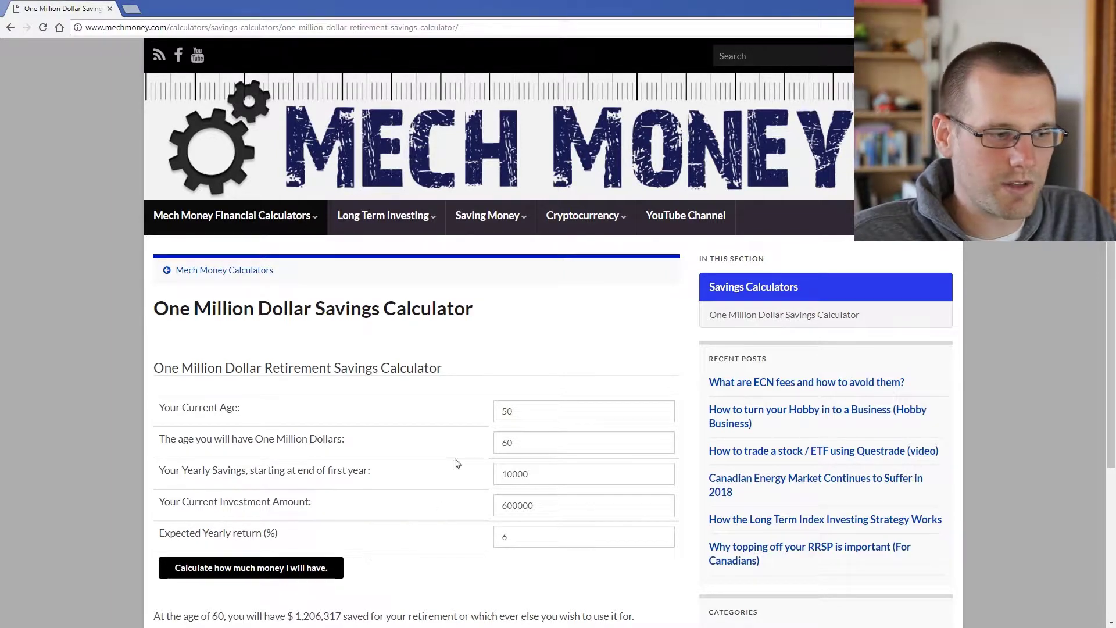
scroll(445, 431, "down", 4)
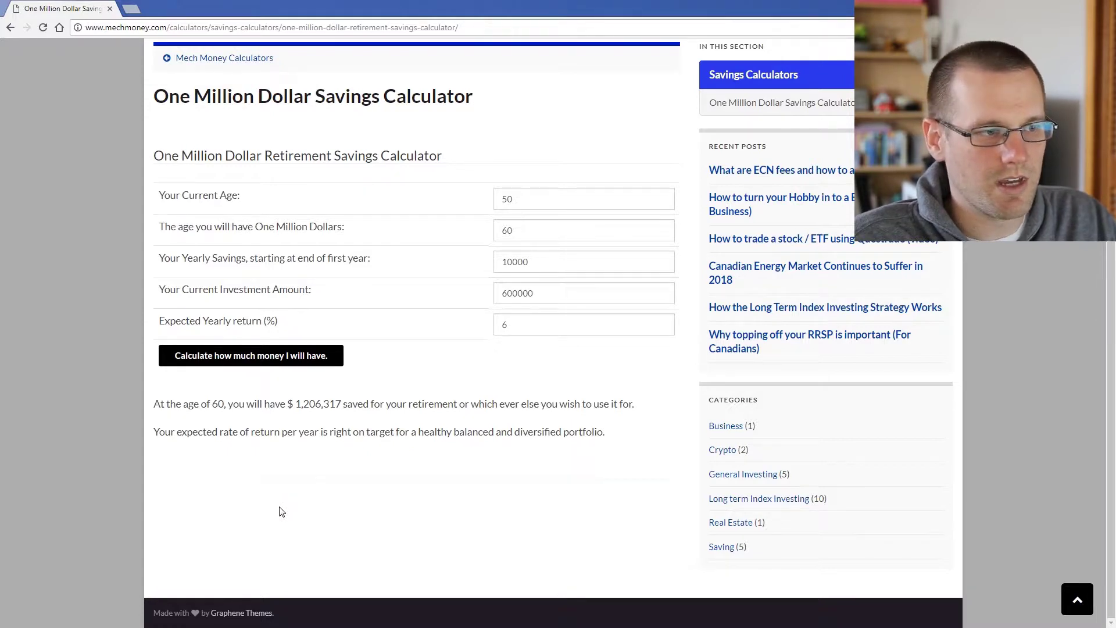
Step: Examine the first example's investment and savings entries alongside the projected amount and the rate-of-return assessment
left_click(533, 292)
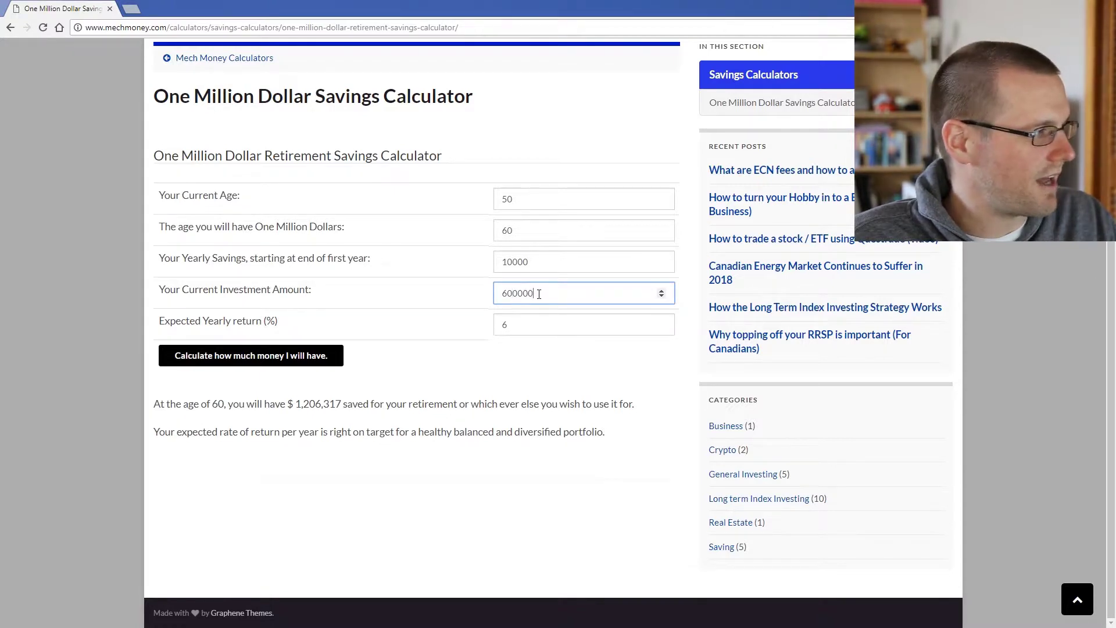
left_click(551, 261)
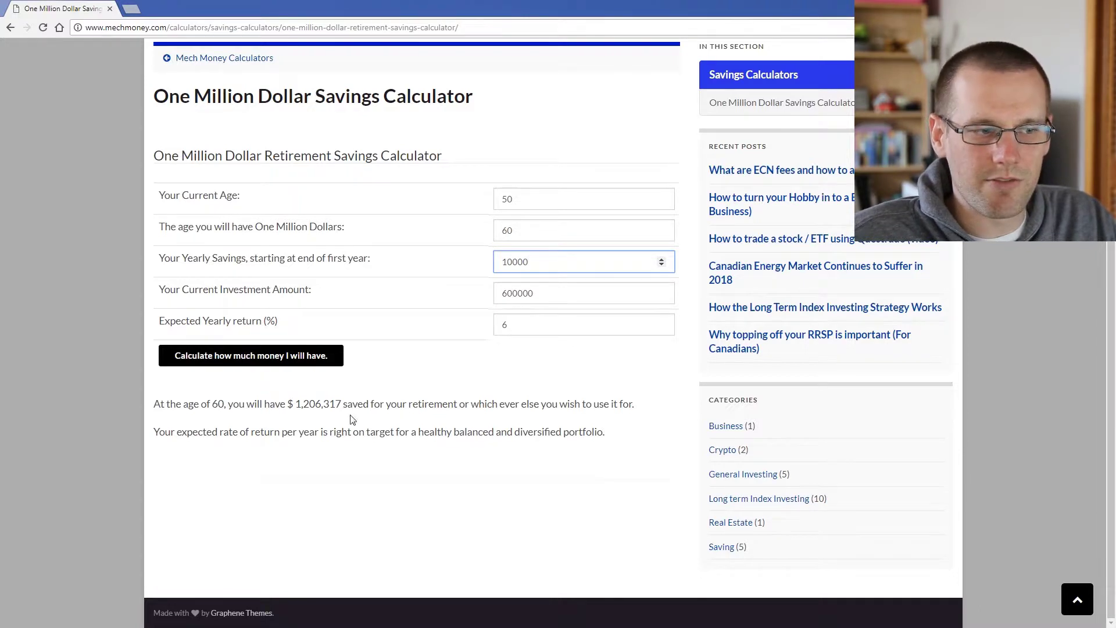
left_click(304, 426)
left_click_drag(293, 432, 356, 433)
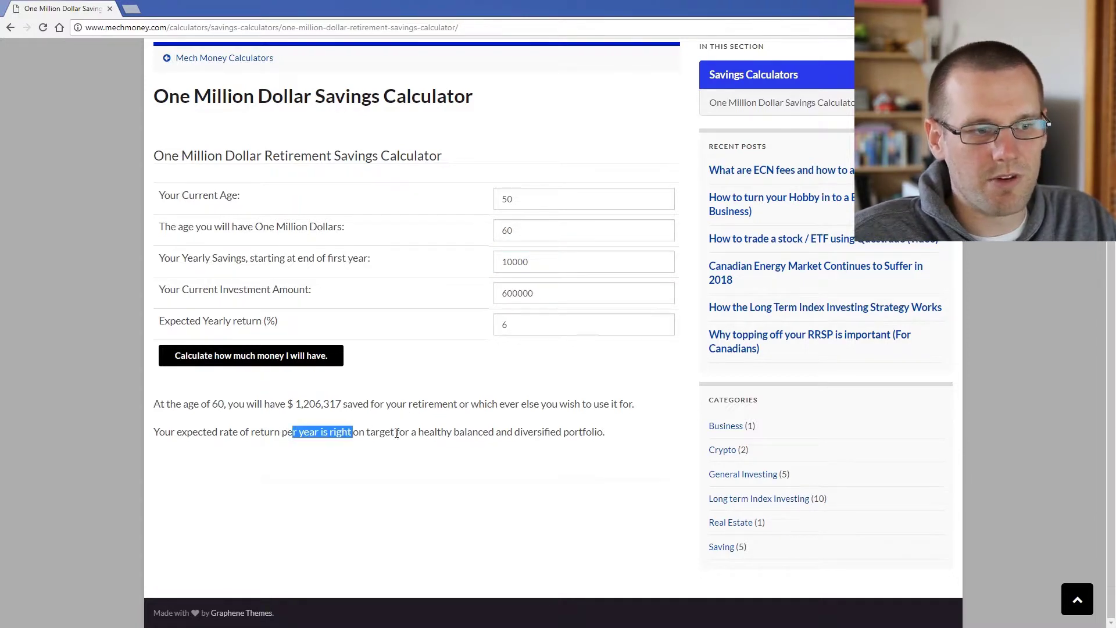
left_click(410, 432)
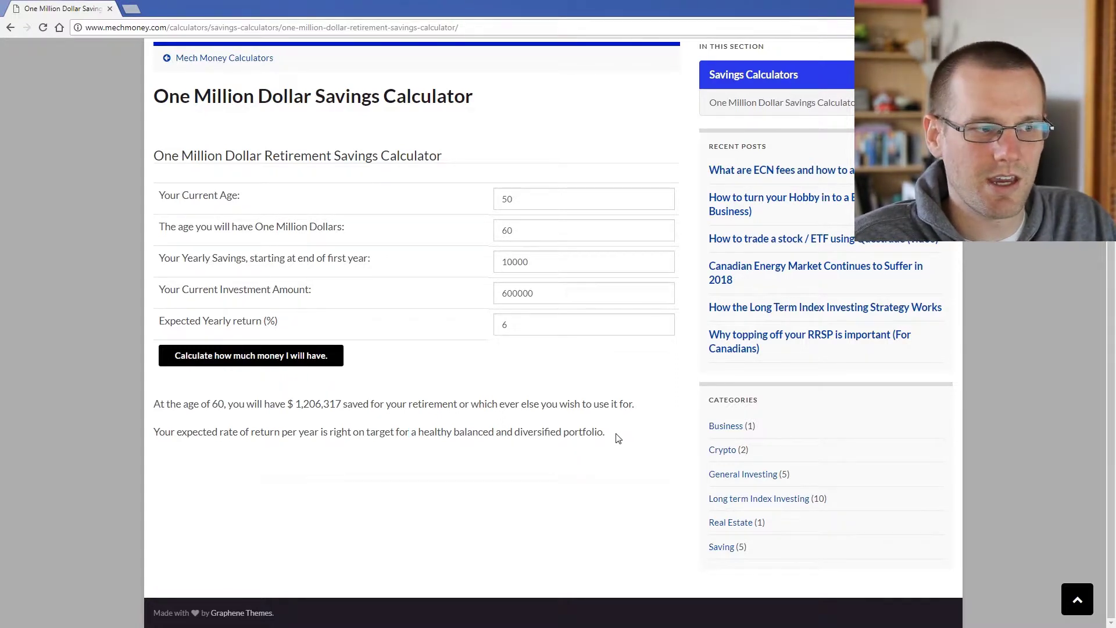
Step: Review the EX1 and EX2 figures in the Word notes, and return to the browser calculator
key("alt+Tab")
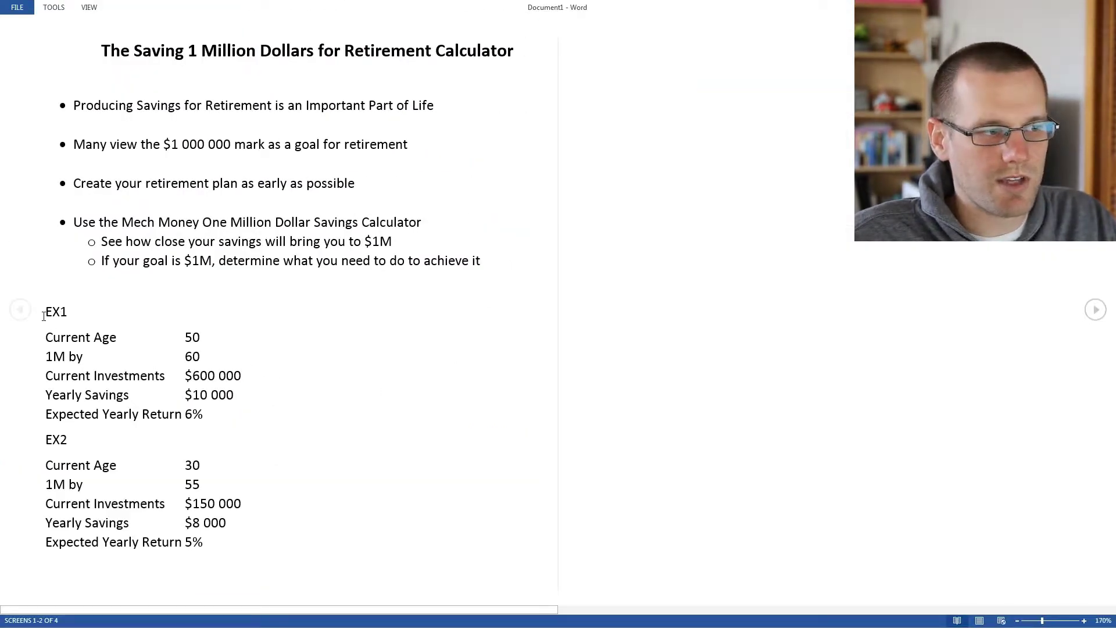
left_click_drag(46, 311, 211, 426)
left_click_drag(500, 7, 590, 4)
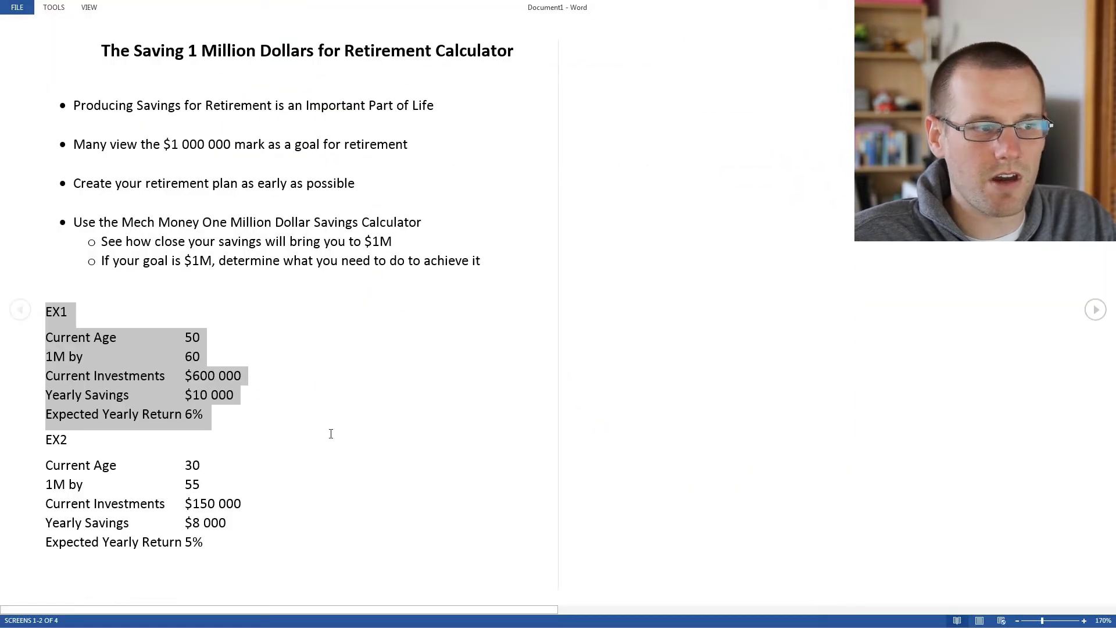
left_click(223, 419)
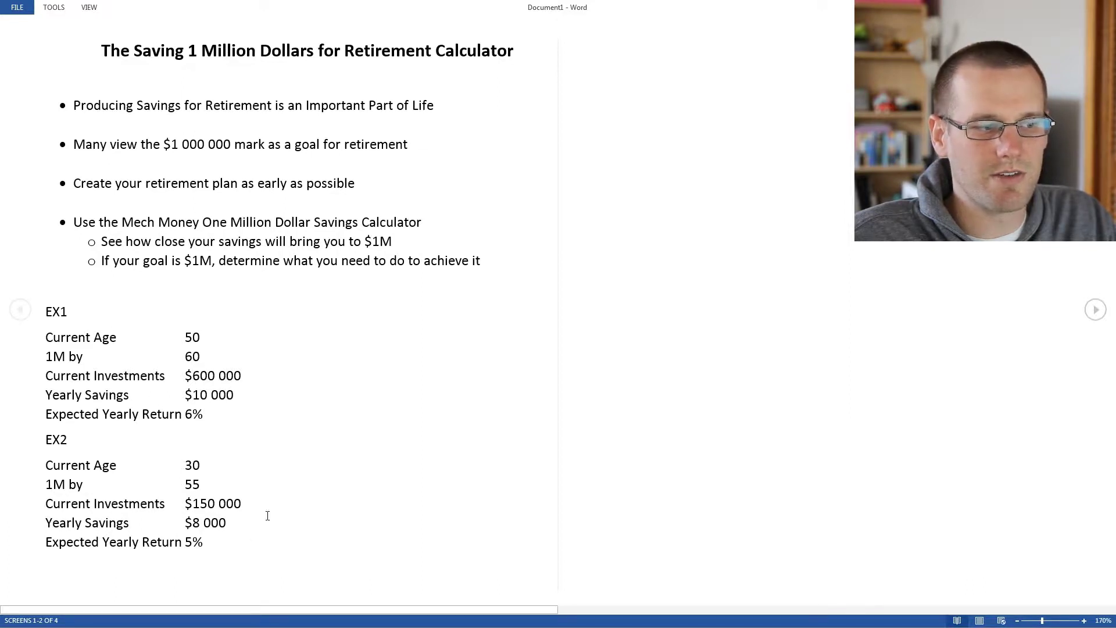
left_click_drag(528, 42, 418, 105)
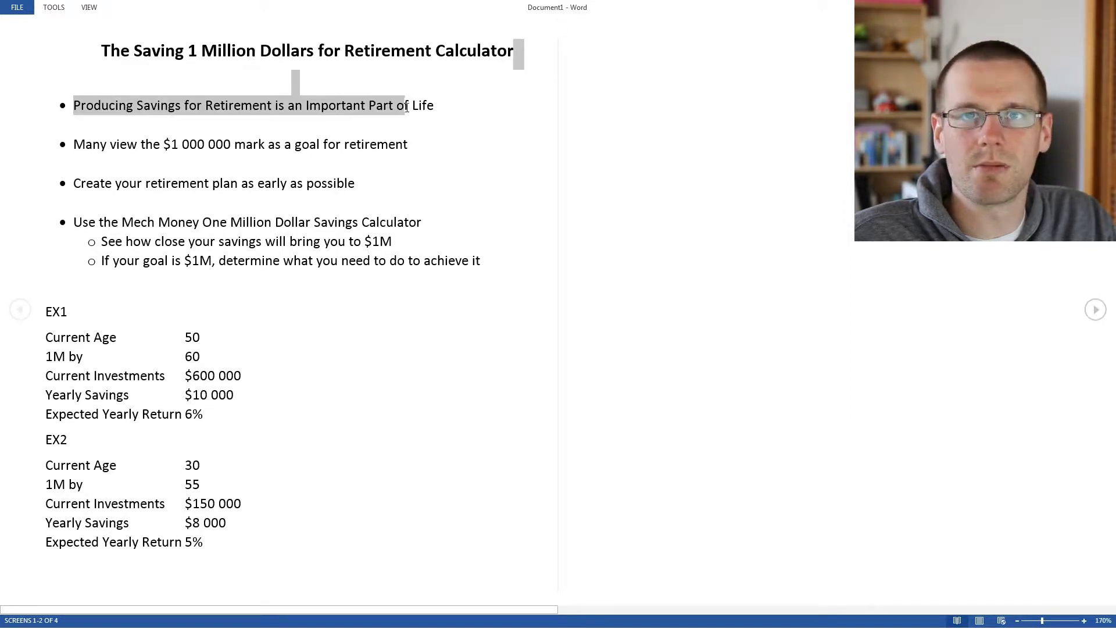
left_click(543, 72)
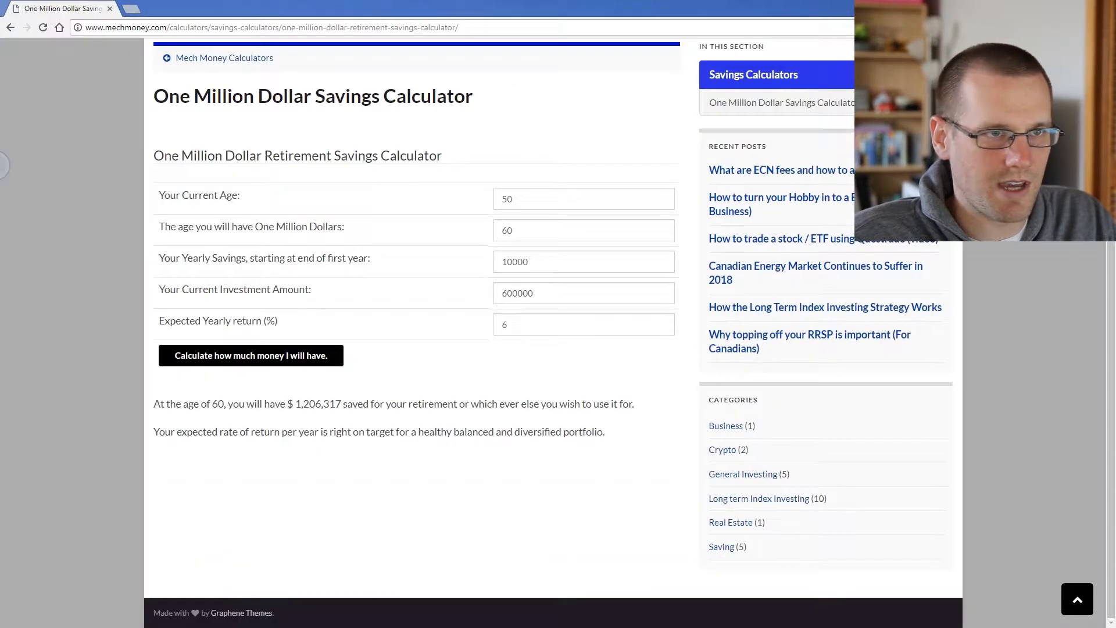
Step: Change the current age to 30 and the one-million-dollar age to 55 for the second example
left_click(536, 201)
left_click_drag(540, 203, 430, 212)
type("30")
key("Tab")
type("55")
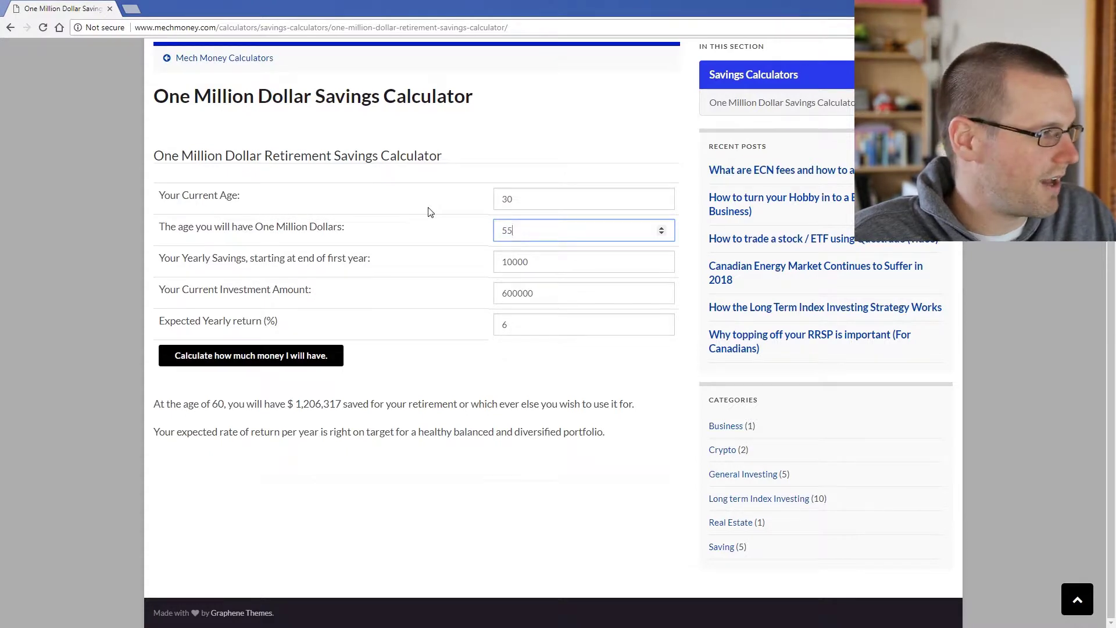
Step: Change the yearly savings to 8000 and the current investment amount to 150000
key("Tab")
type("8000")
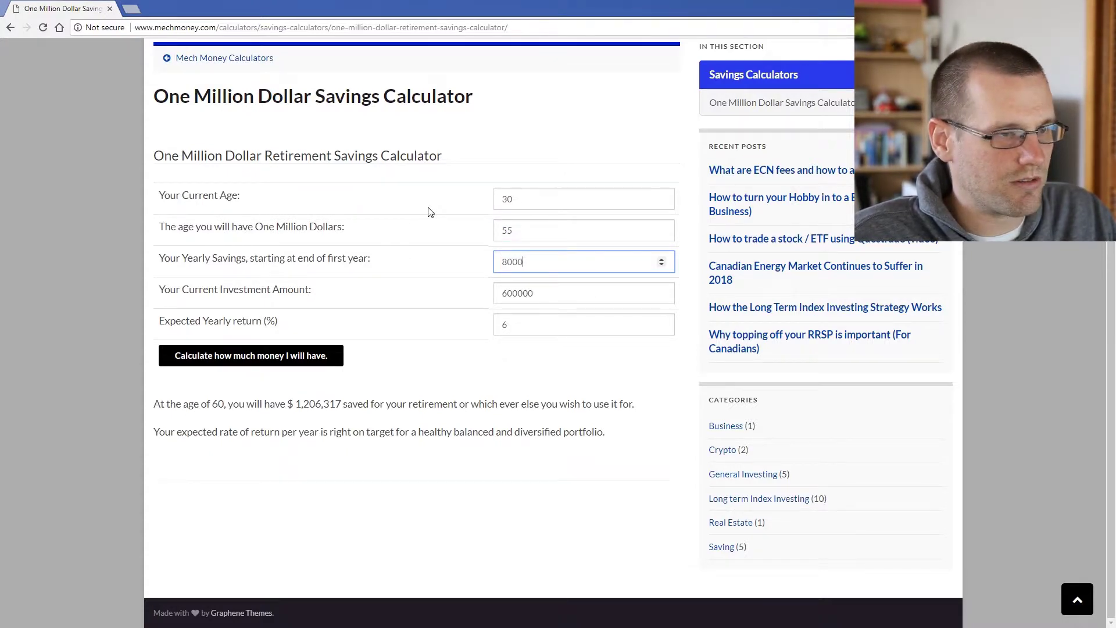
key("Tab")
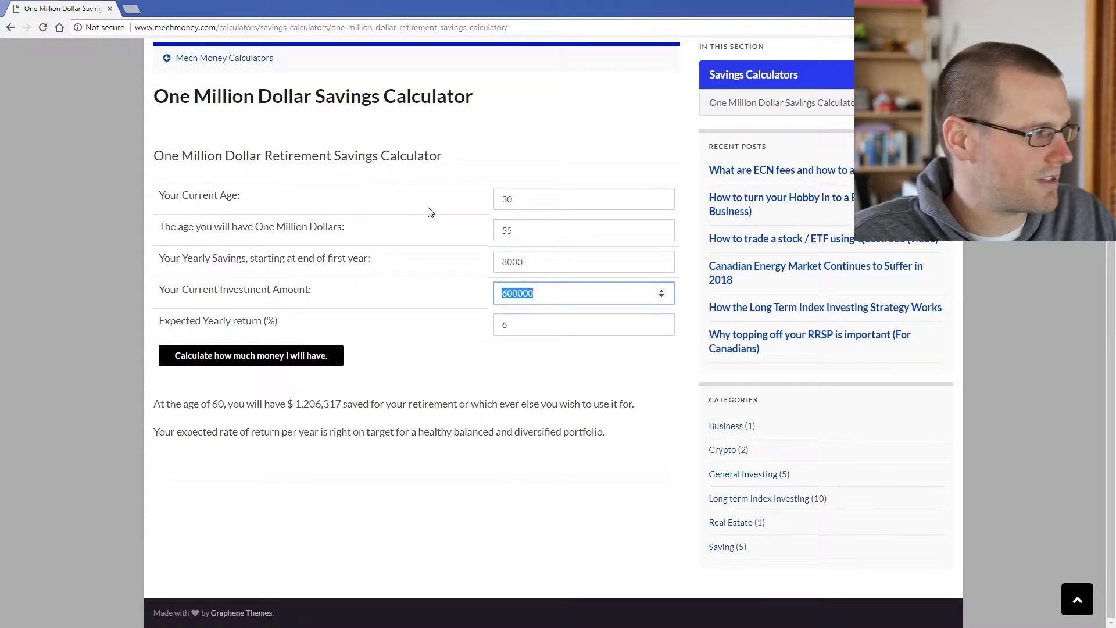
type("15000")
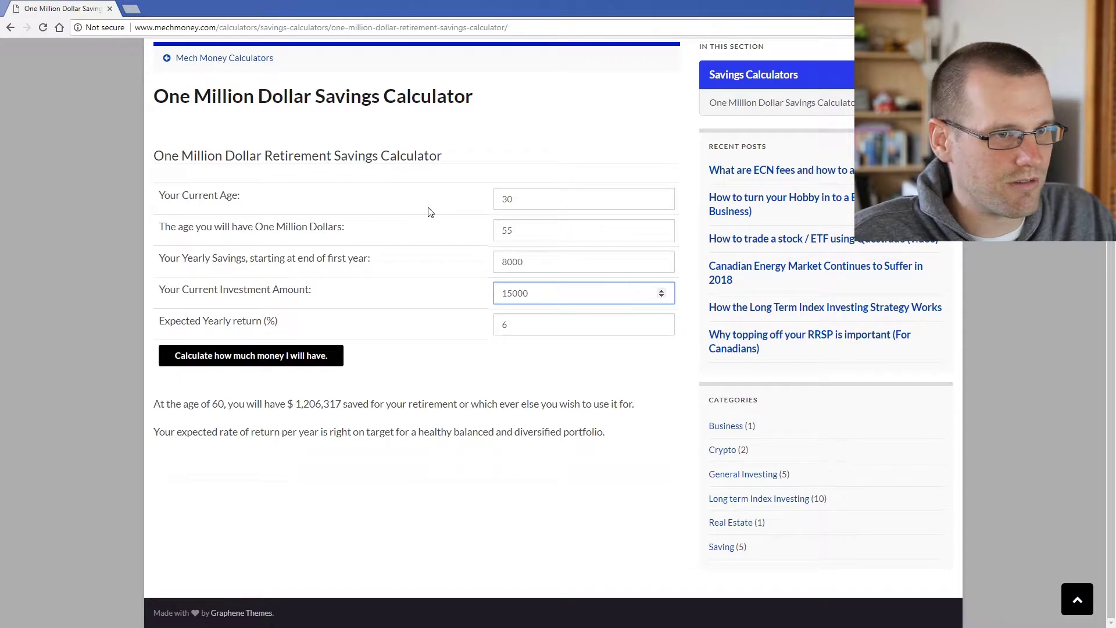
type("0")
Step: Set the expected yearly return to 5% and calculate the savings for the second example
key("Tab")
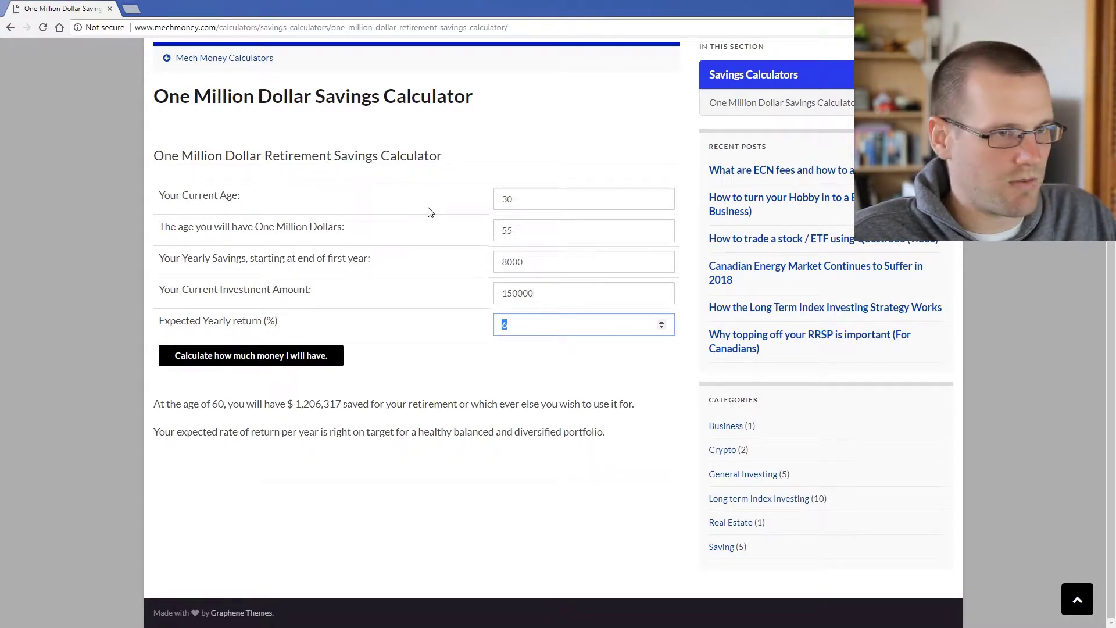
type("5")
left_click(312, 358)
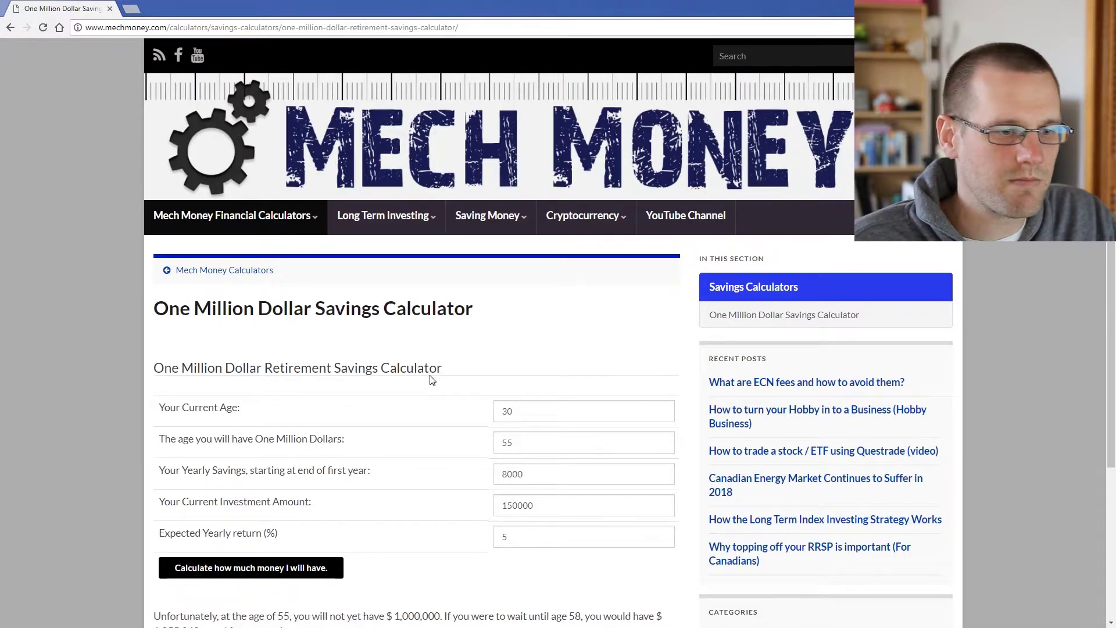
scroll(432, 380, "down", 5)
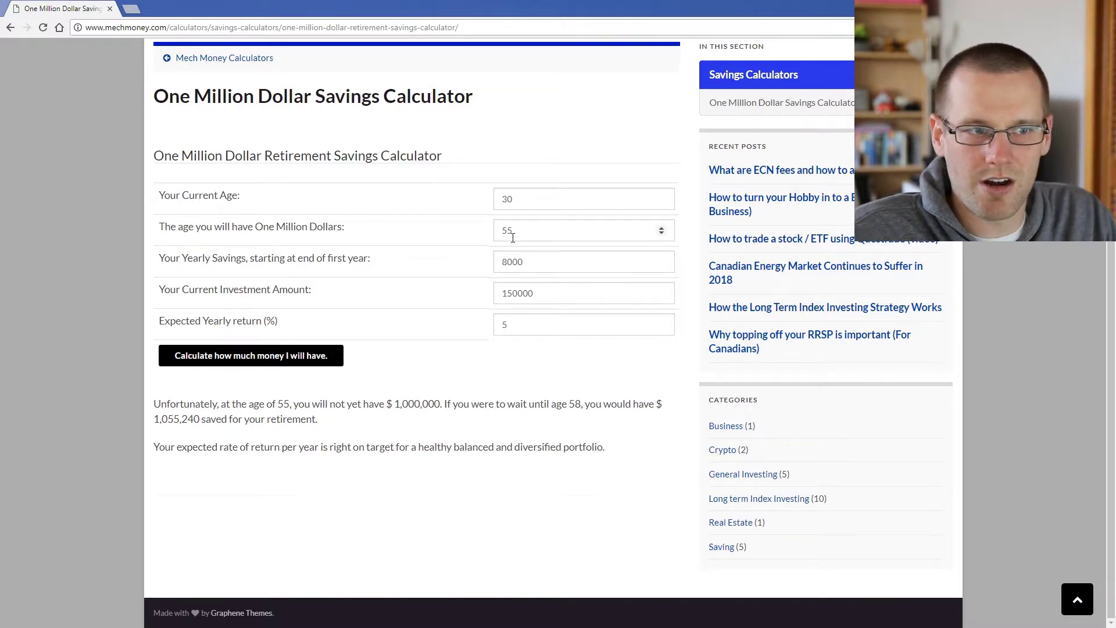
Step: Change the one-million-dollar age to 58 and recalculate the second example
left_click_drag(508, 232, 531, 229)
type("8")
left_click(296, 360)
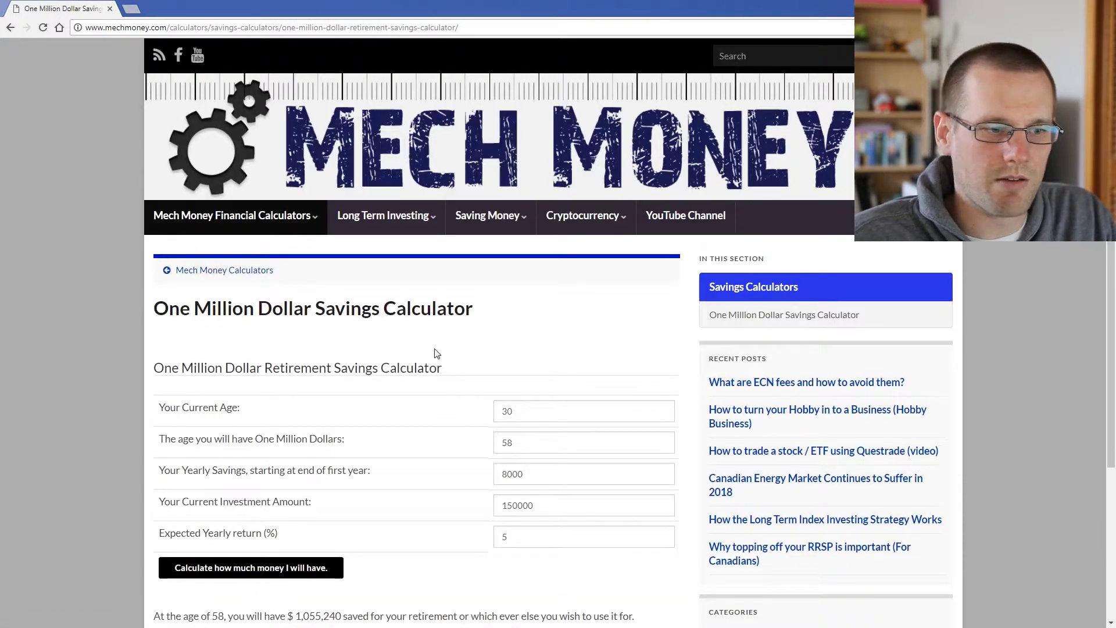
scroll(436, 351, "down", 4)
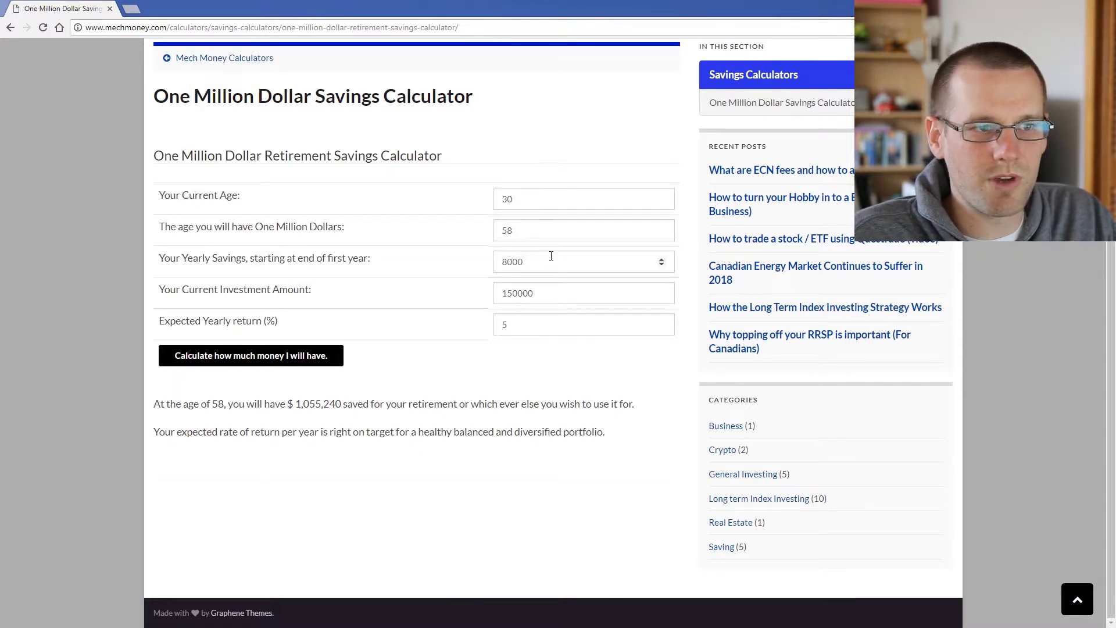
Step: Set the one-million-dollar age back to 55
left_click(517, 230)
left_click_drag(518, 230, 490, 229)
type("55")
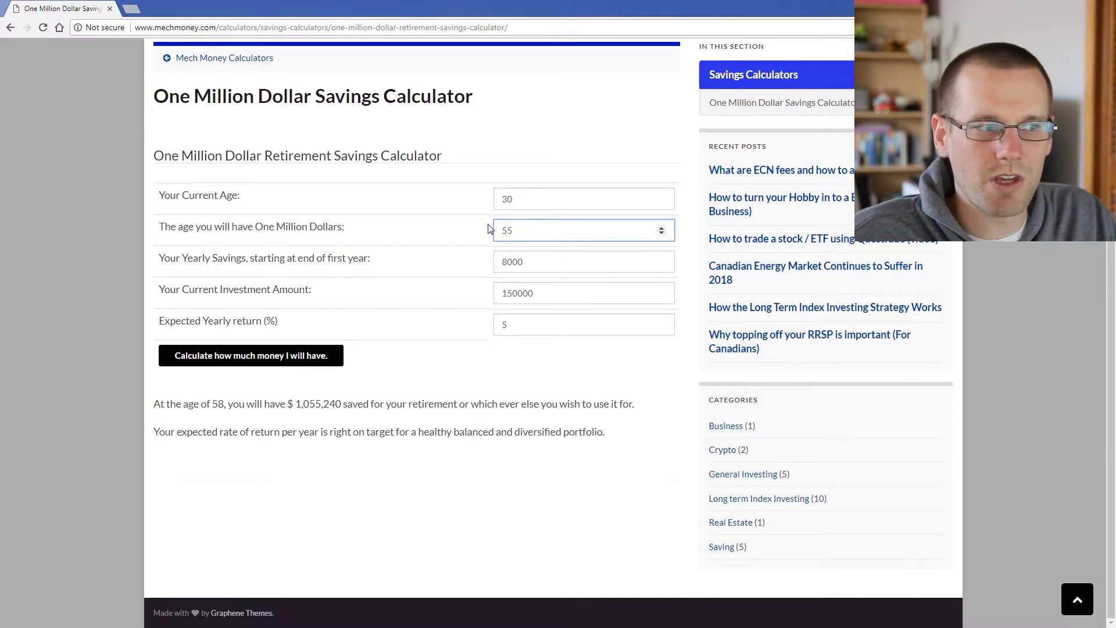
Step: Recalculate the second example with yearly savings of 9000, and again with yearly savings of 10000
left_click(548, 269)
scroll(541, 314, "up", 2)
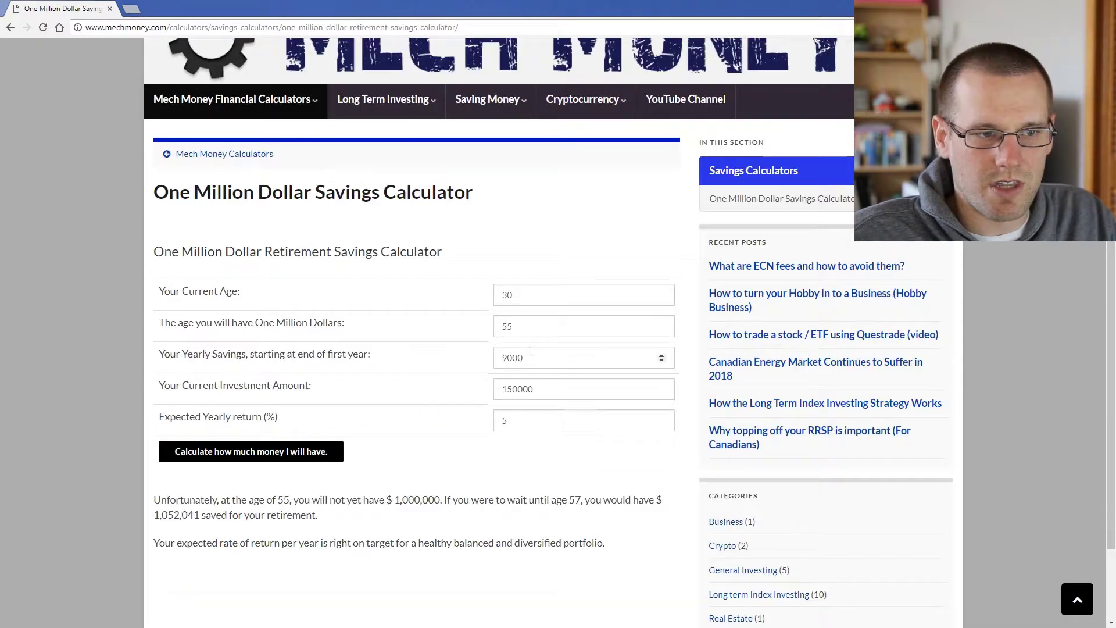
left_click_drag(531, 349, 439, 372)
type("10000")
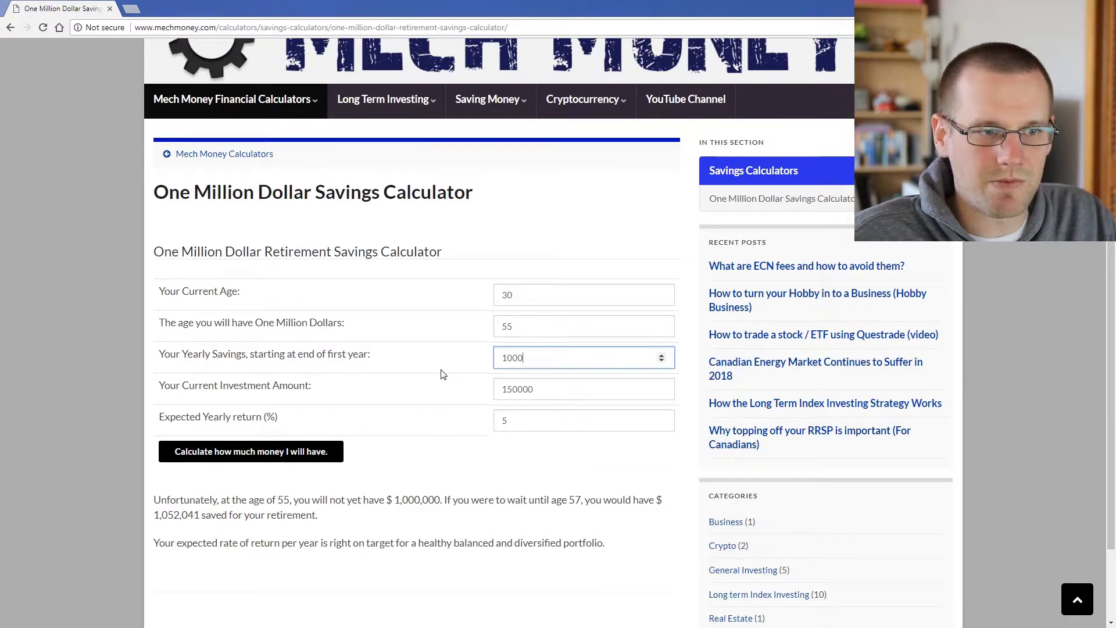
left_click(278, 452)
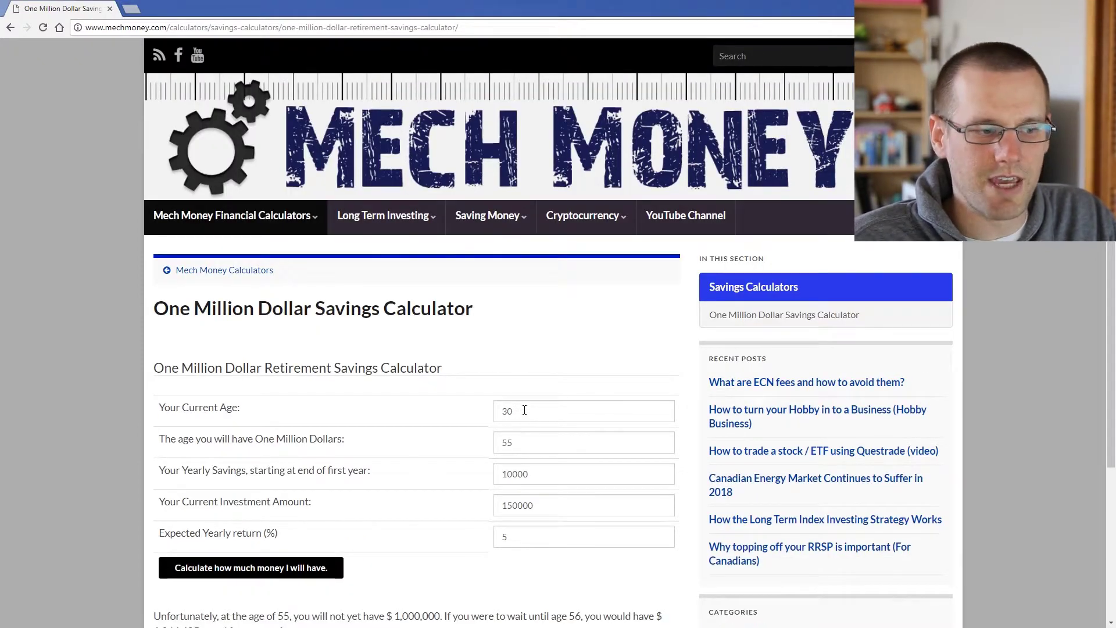
scroll(494, 453, "down", 2)
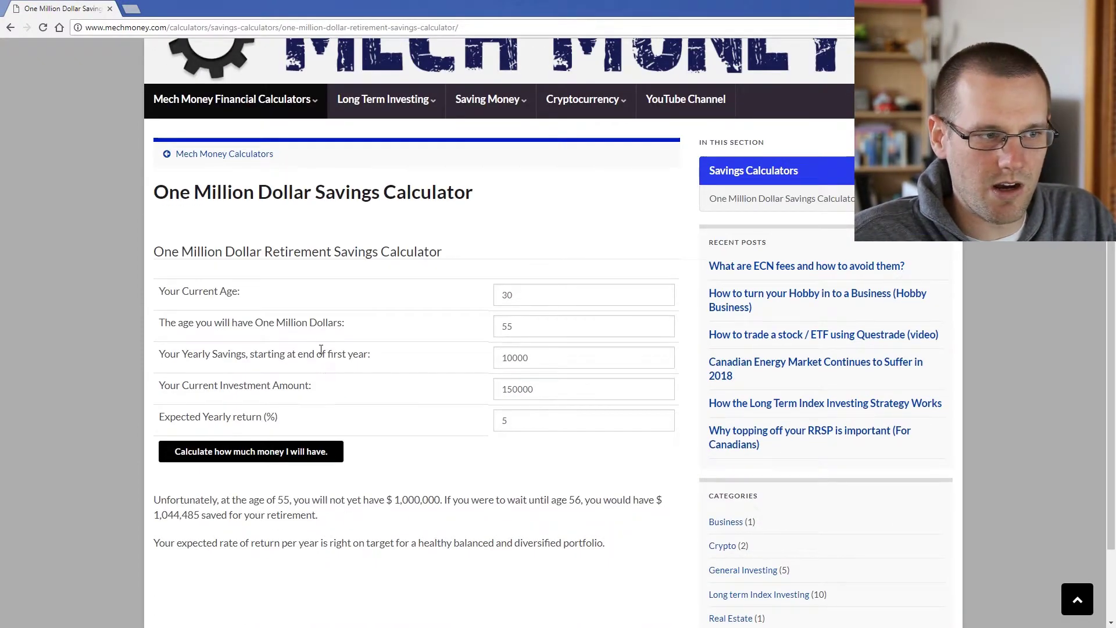
left_click_drag(274, 357, 373, 357)
left_click(400, 407)
scroll(419, 442, "down", 2)
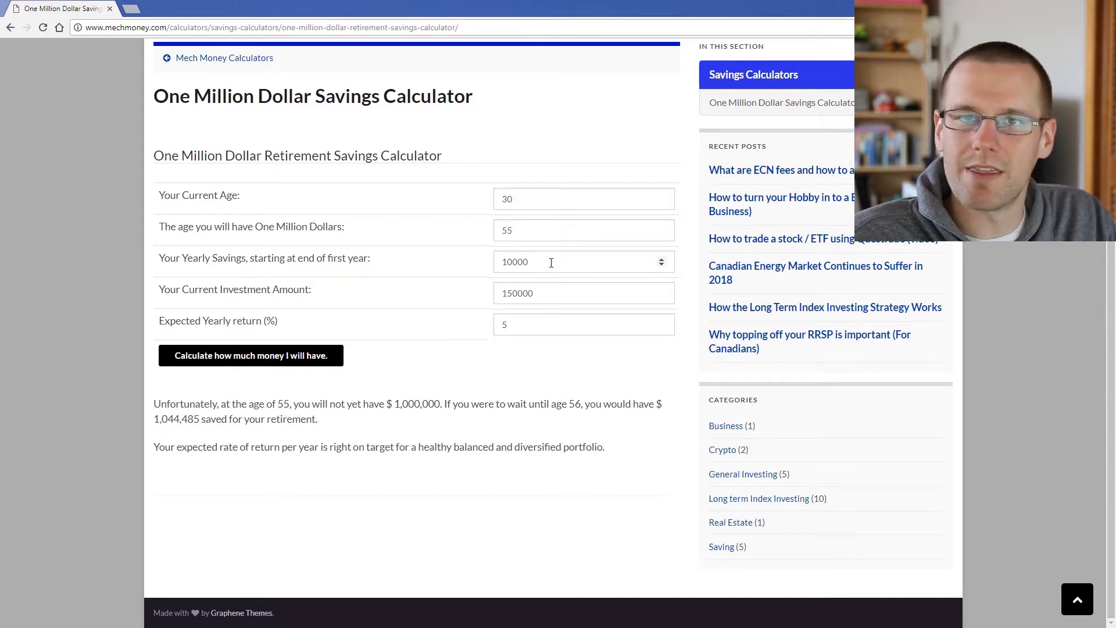
Step: Set the expected yearly return to 6% and recalculate the savings at age 55
double_click(514, 326)
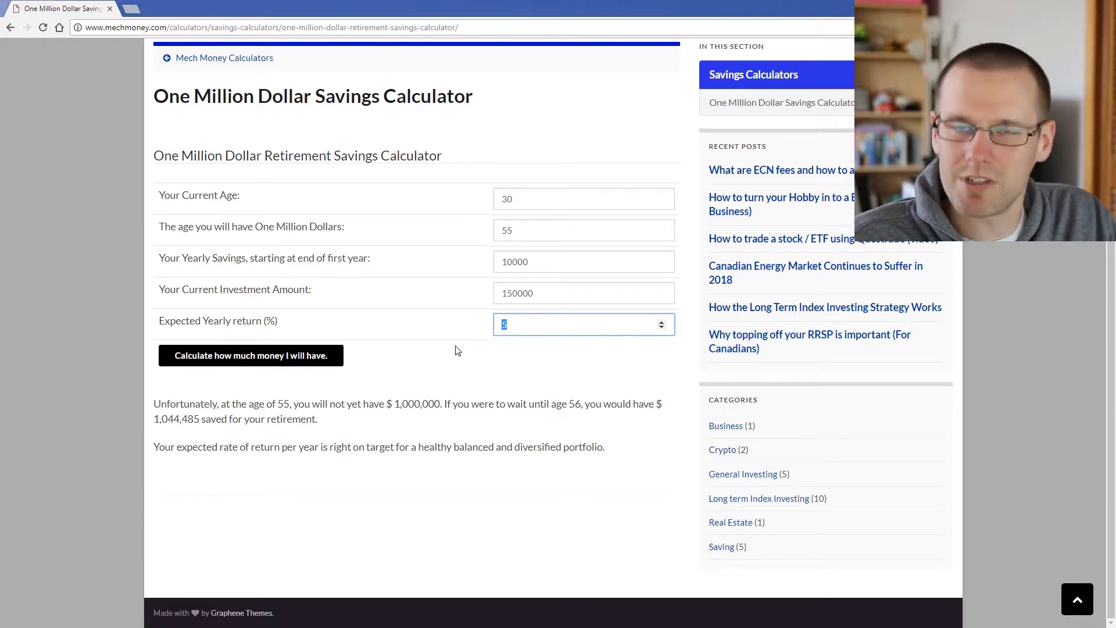
type("6")
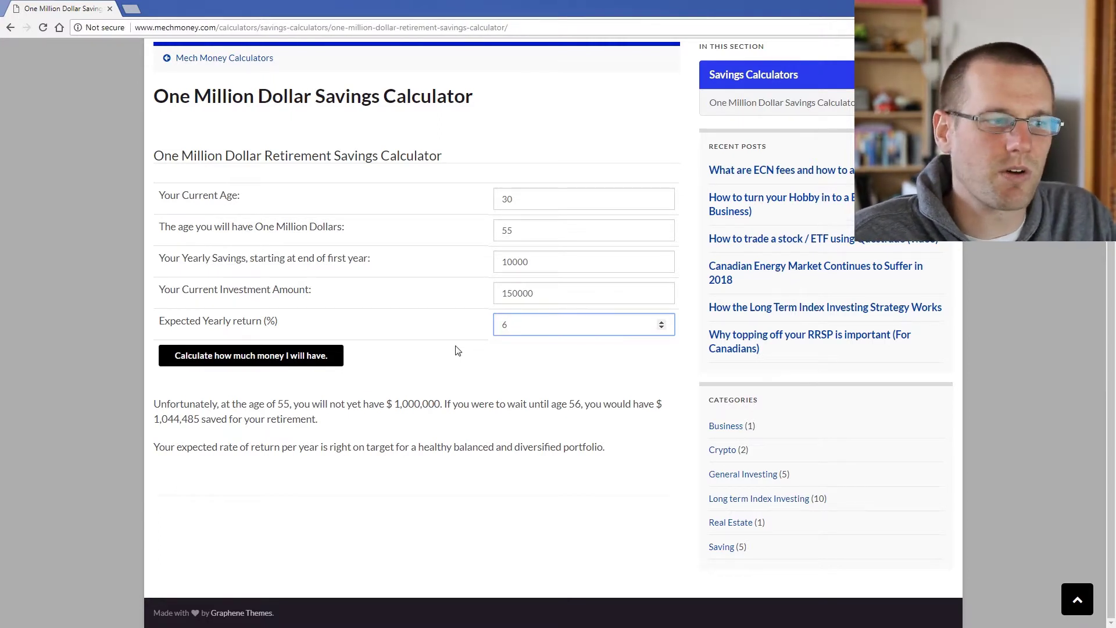
left_click_drag(206, 446, 537, 448)
left_click(316, 357)
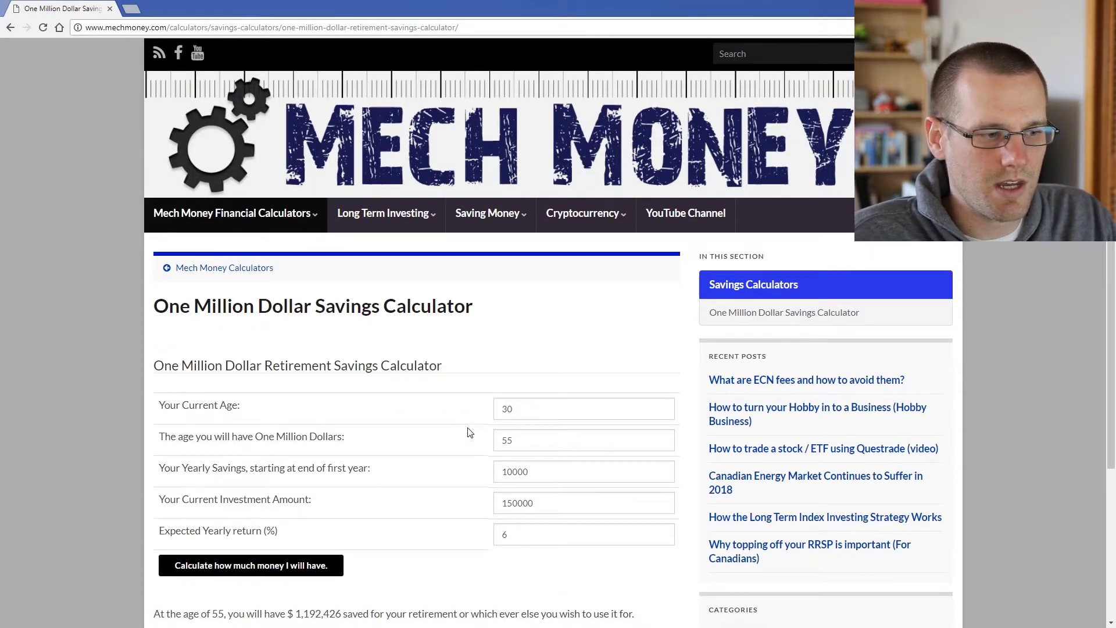
scroll(470, 432, "down", 4)
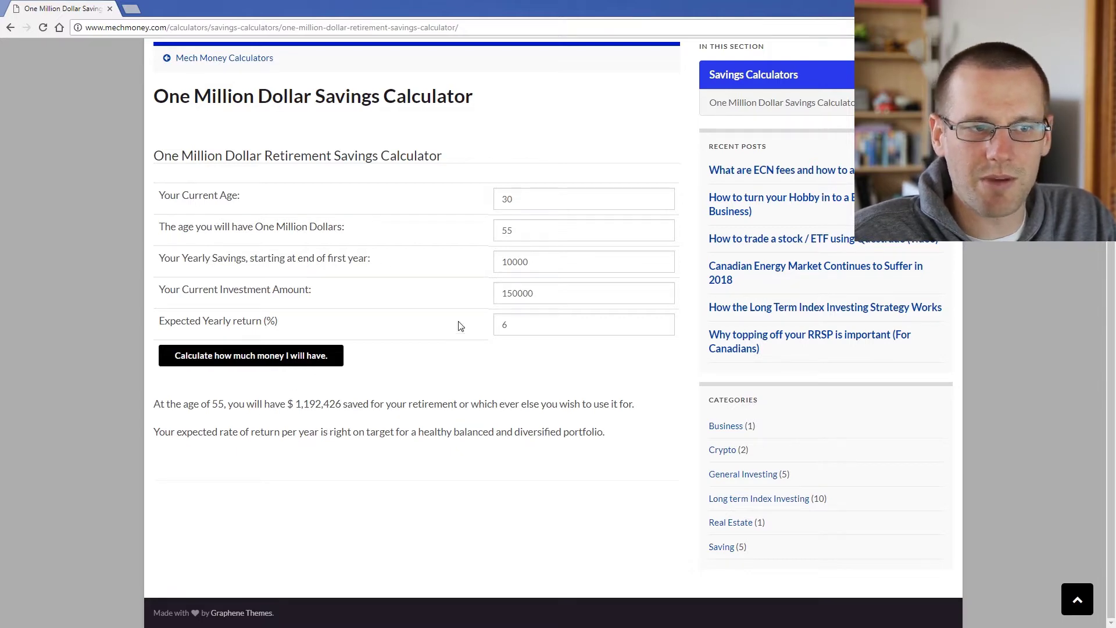
Step: Lower the yearly savings to 9000 and recalculate with the 6% return
left_click_drag(548, 262, 485, 267)
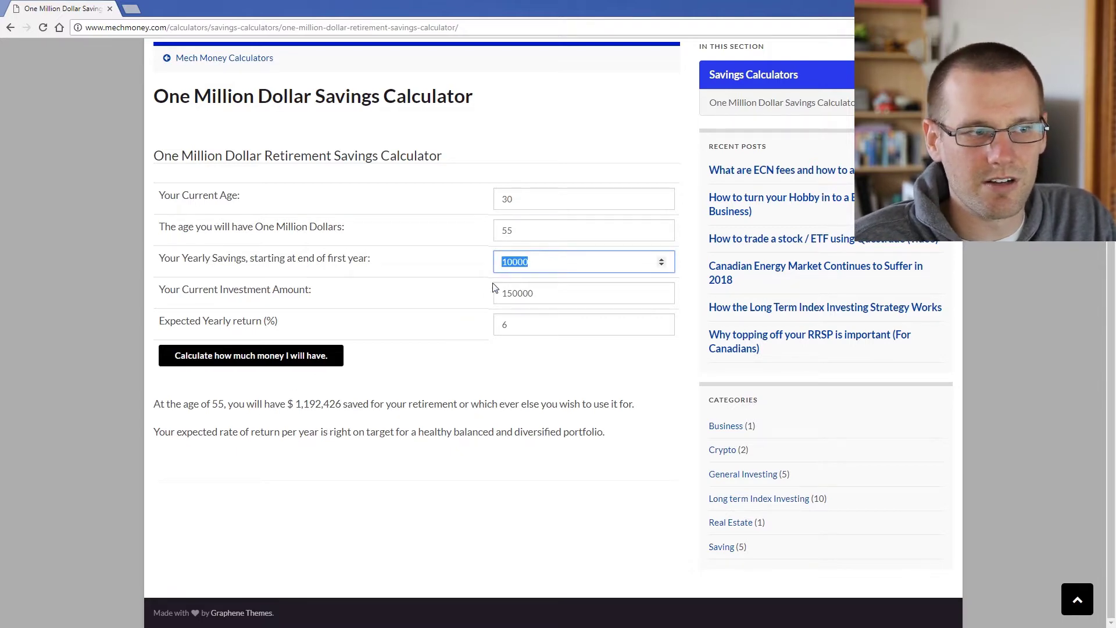
type("9000")
key("Return")
Step: Reduce the yearly savings to 8000, recalculate, and check the amount saved by age 55
left_click_drag(559, 358, 396, 383)
type("8000")
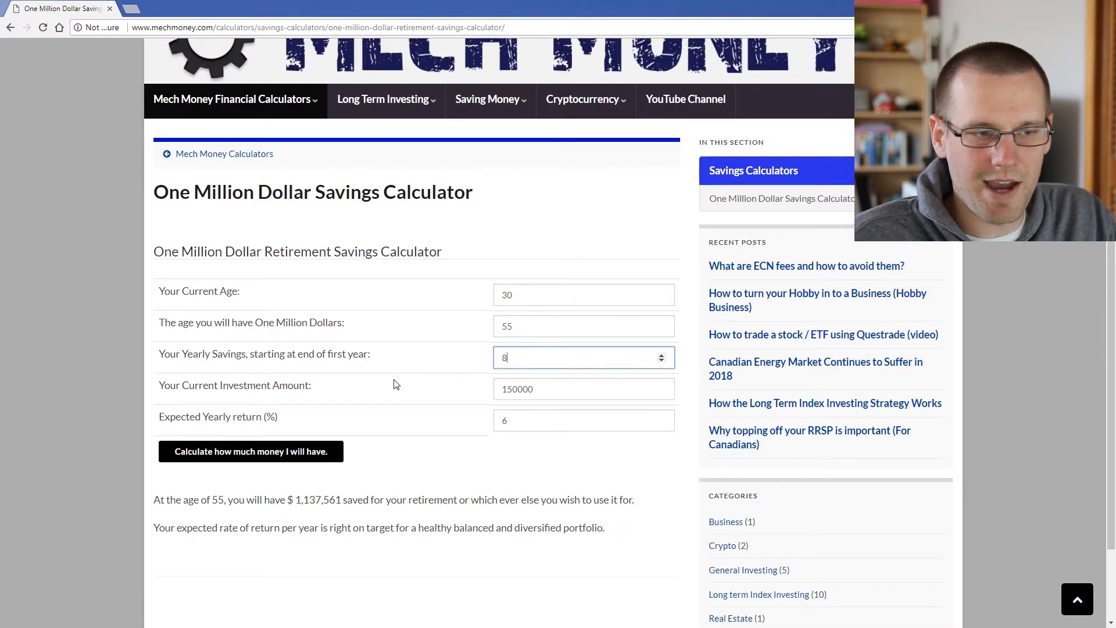
left_click(308, 456)
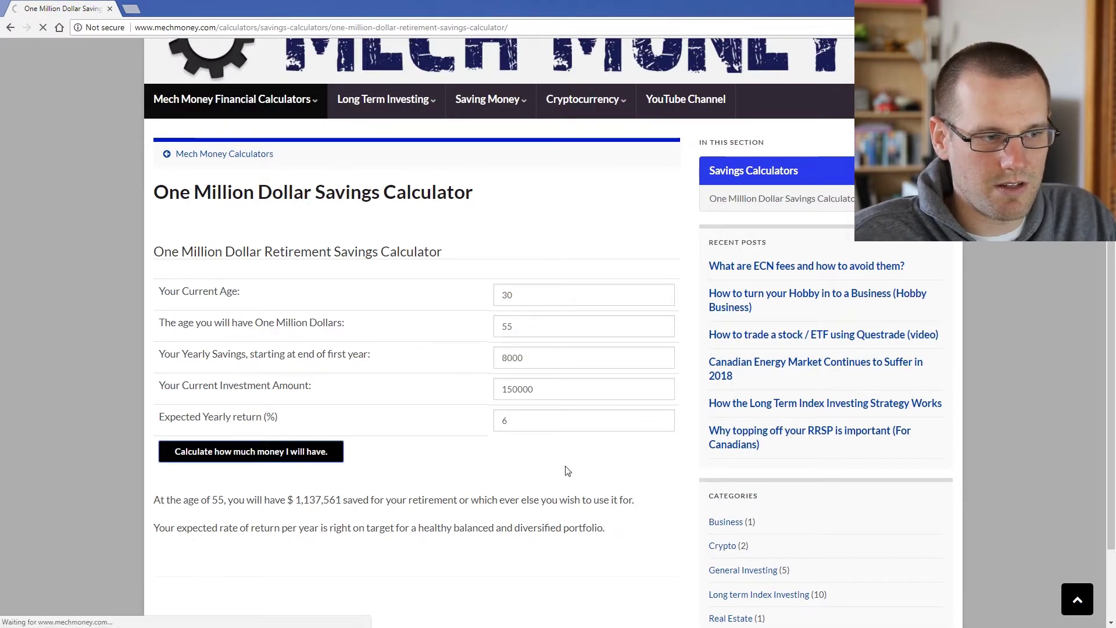
scroll(564, 472, "down", 3)
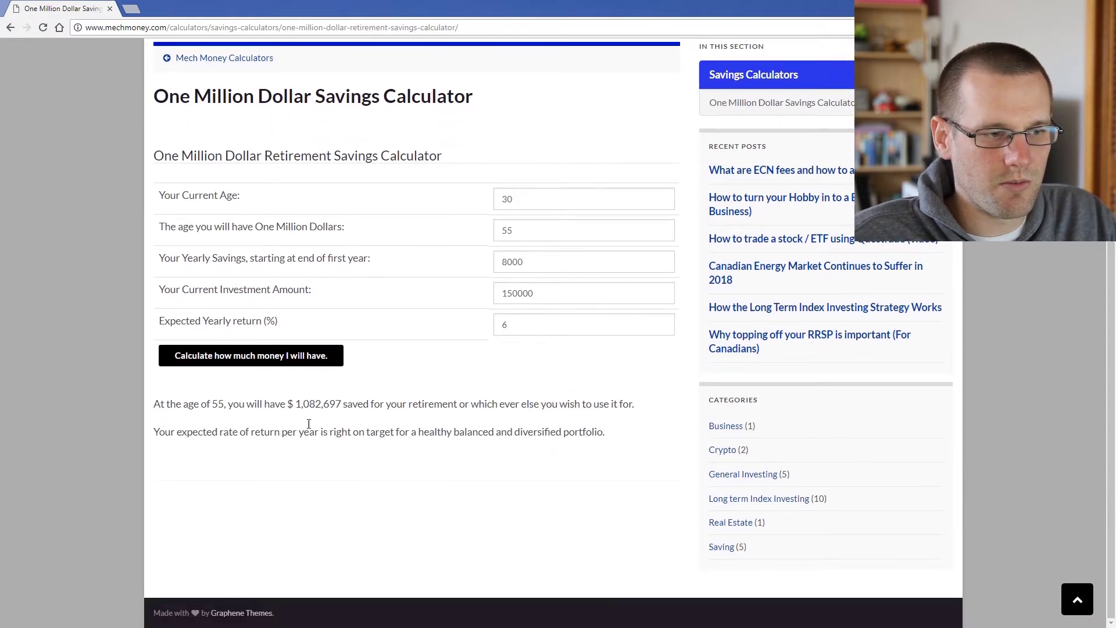
left_click_drag(289, 403, 379, 404)
left_click(398, 423)
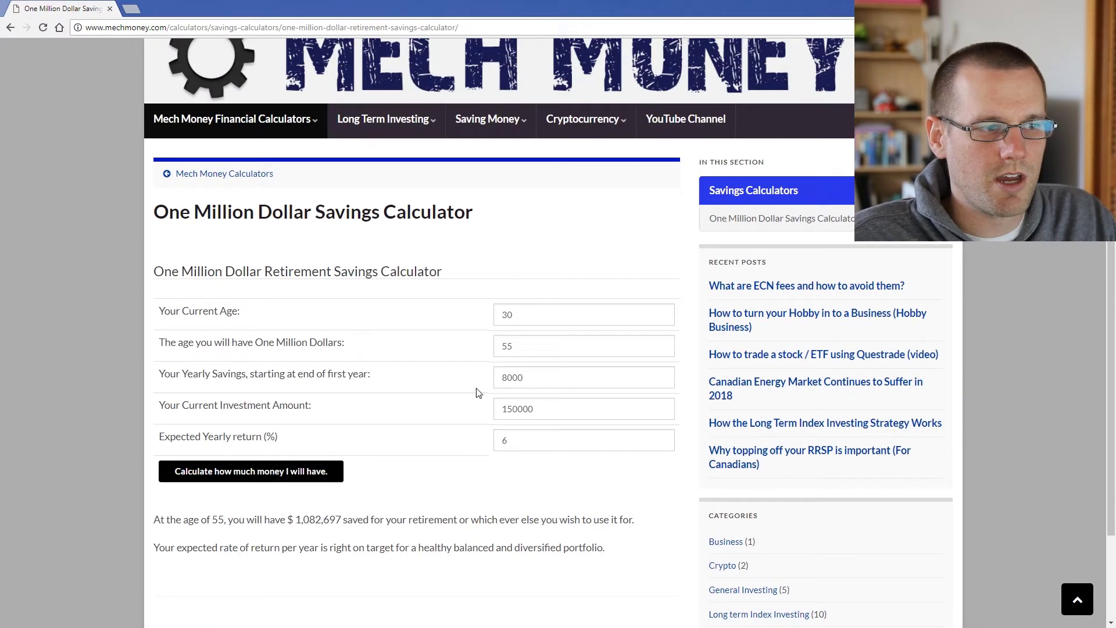
Step: Set the expected yearly return to 10% and the yearly savings to 2000, calculate, and review the rate-of-return comment
scroll(475, 378, "up", 2)
left_click_drag(523, 441, 488, 443)
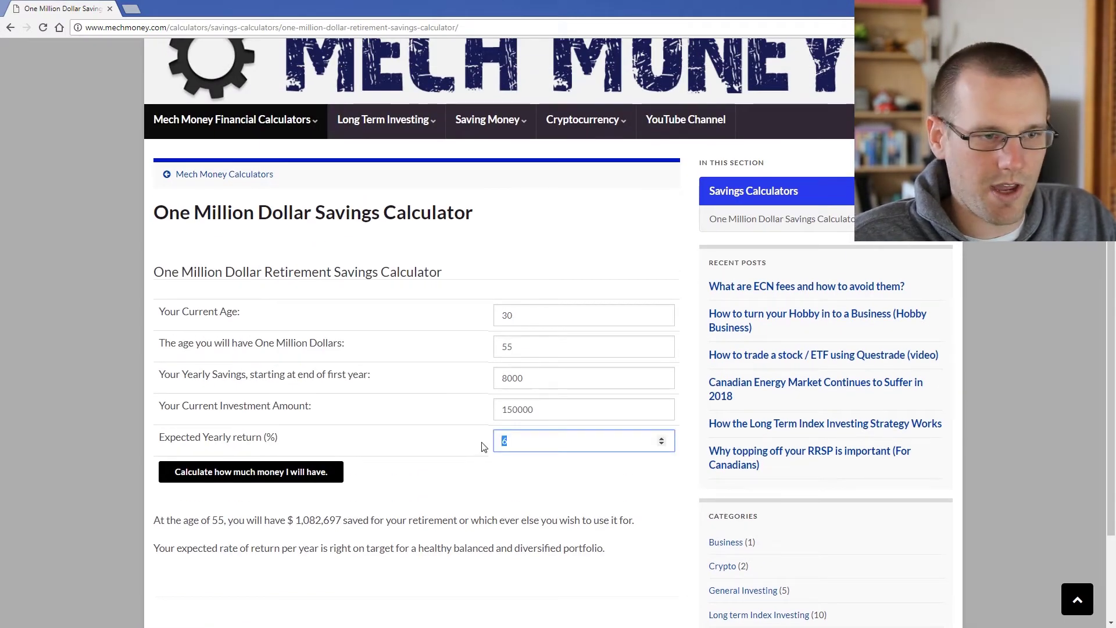
type("10")
left_click_drag(534, 379, 437, 379)
type("2")
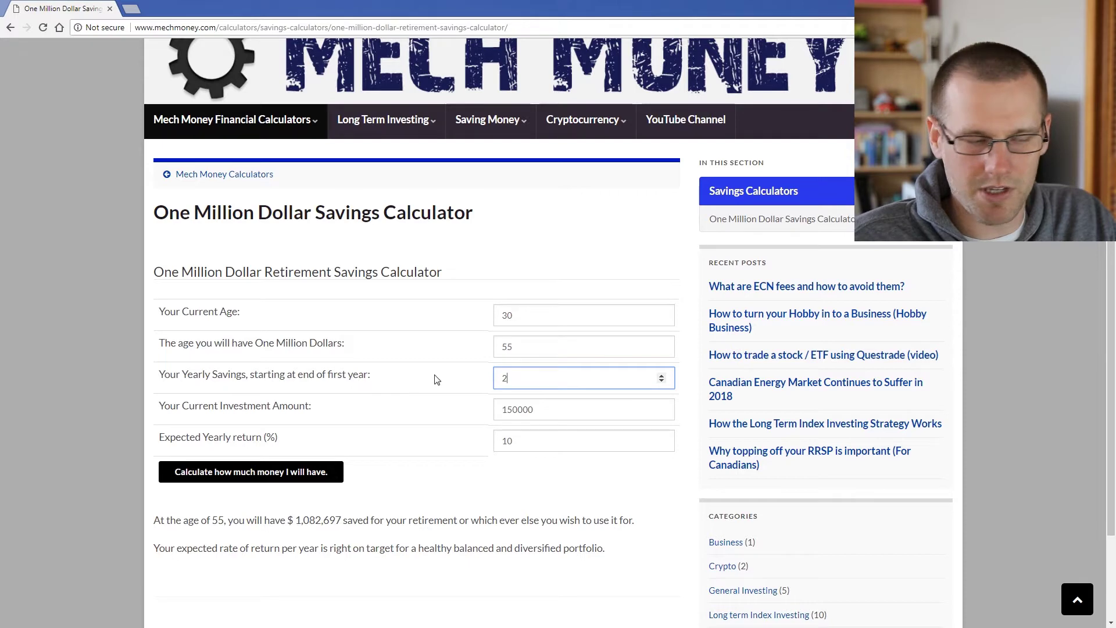
type("000")
left_click(302, 473)
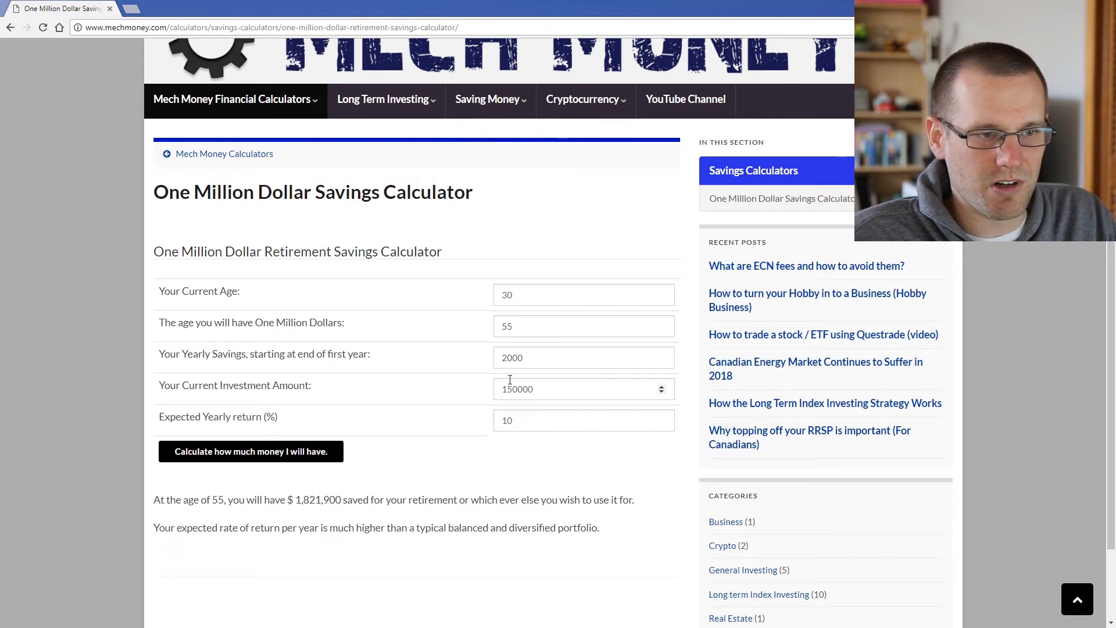
left_click(581, 422)
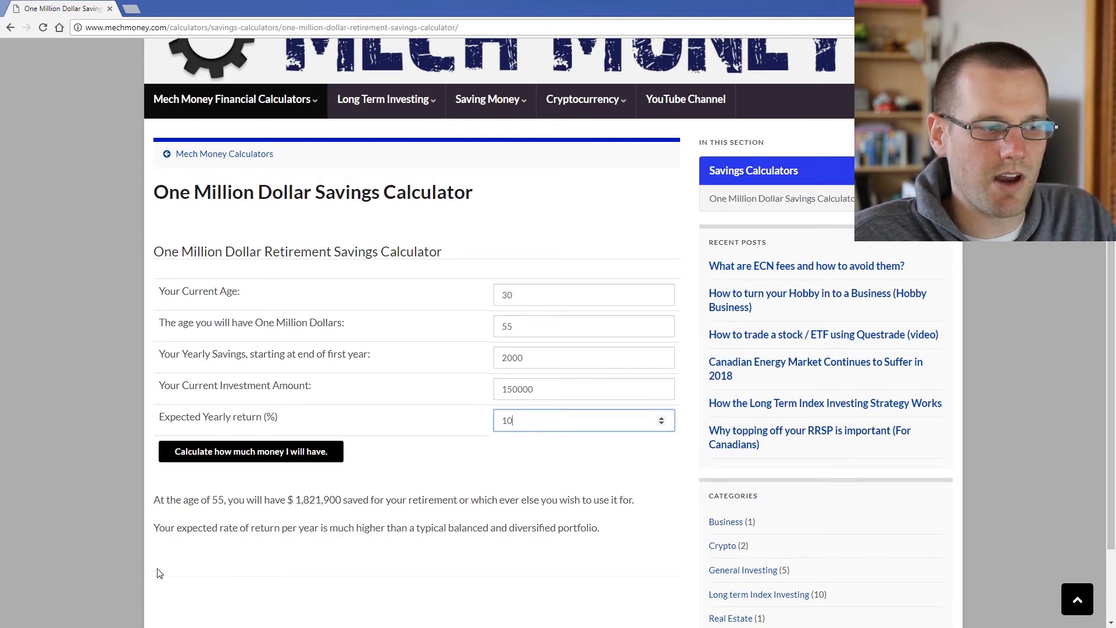
left_click_drag(155, 528, 301, 531)
left_click(301, 531)
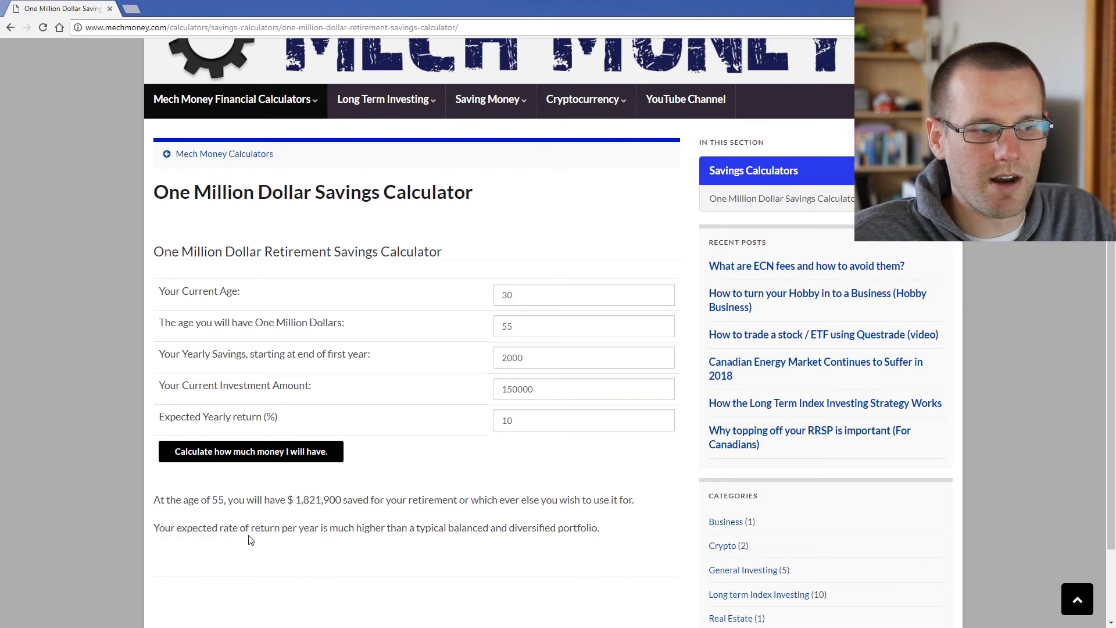